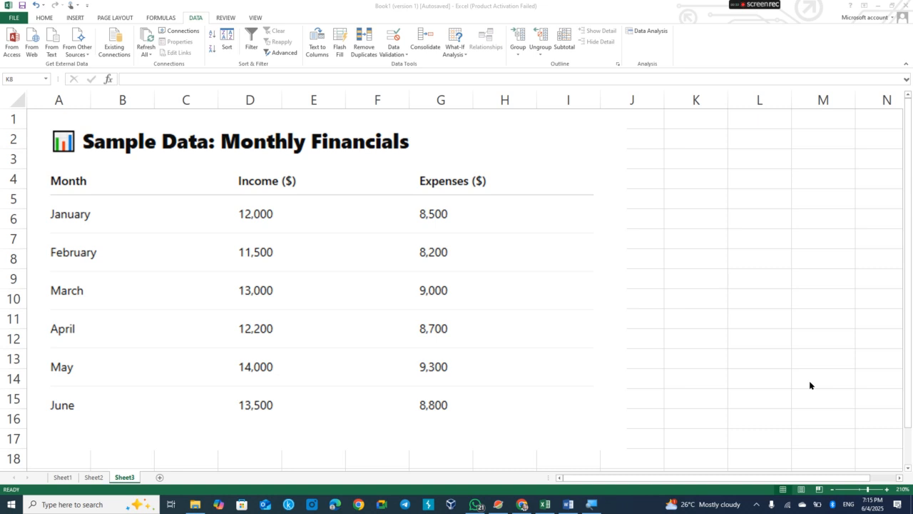
Move the Monthly Financials reference picture to the right side of the sheet.
{"action": "left_click", "coordinate": [181, 189]}
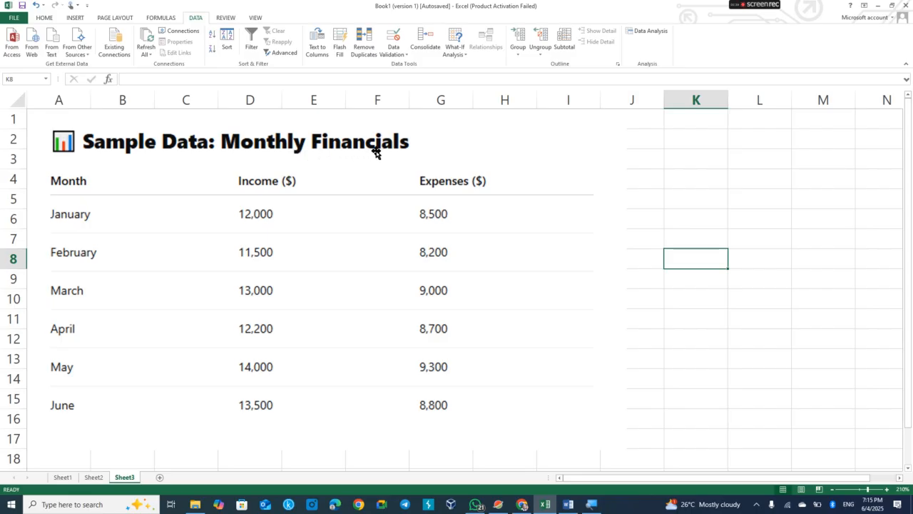
{"action": "left_click_drag", "start_coordinate": [123, 204], "coordinate": [510, 178]}
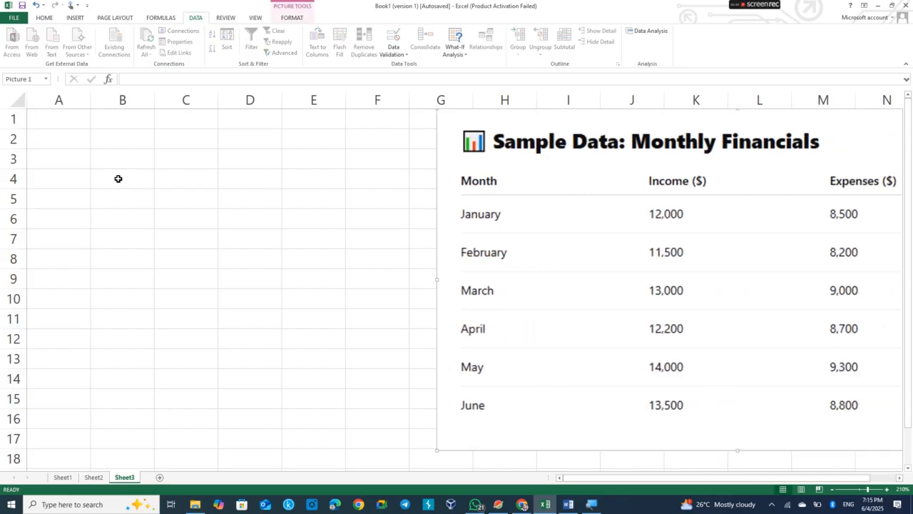
{"action": "left_click", "coordinate": [69, 120]}
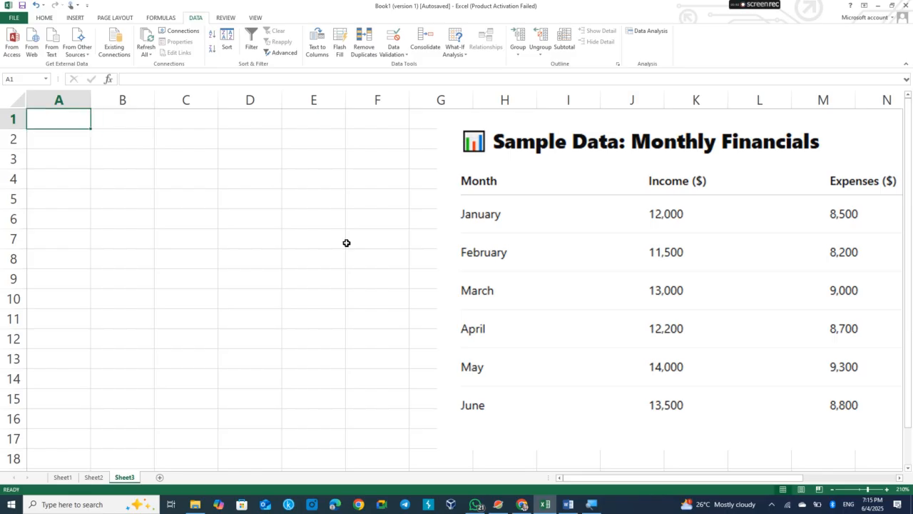
Enter the title SAMPLE DATA: MONTHLY FINANCIALS in cell A1.
{"action": "type", "text": "SA"}
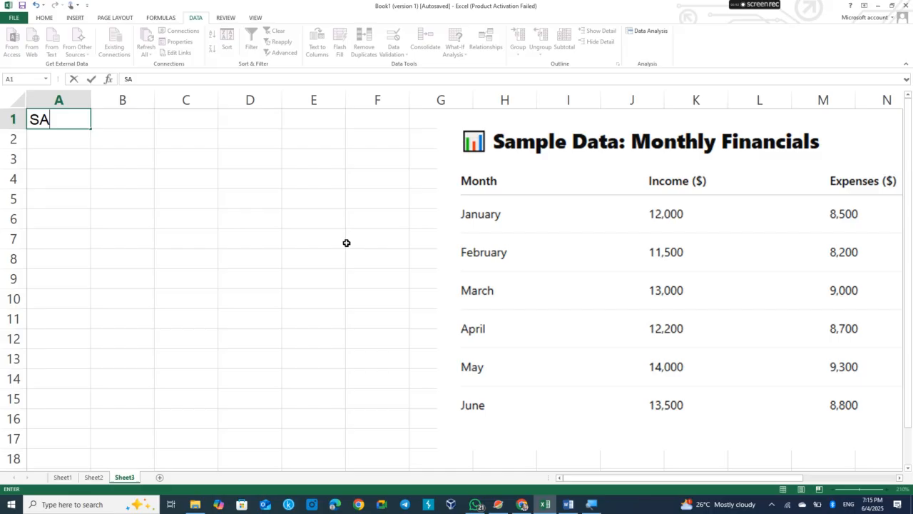
{"action": "type", "text": "MPLE"}
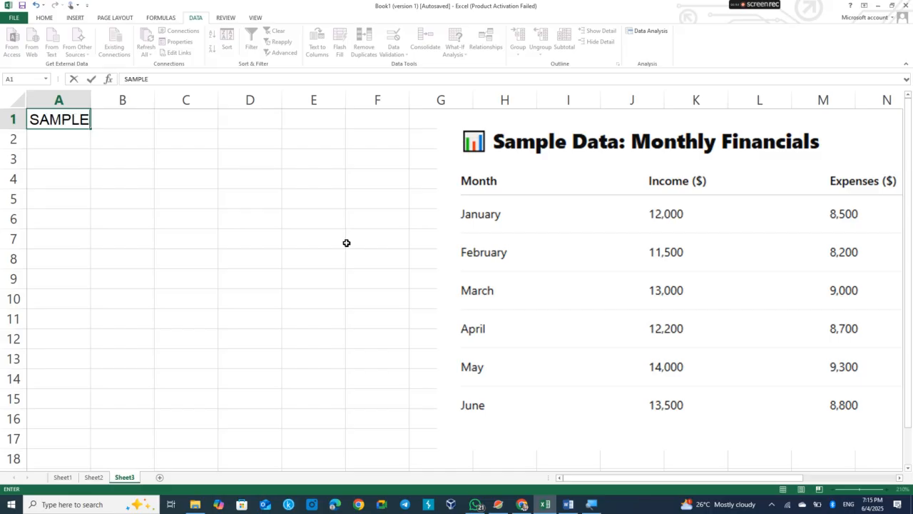
{"action": "type", "text": " DATA: "}
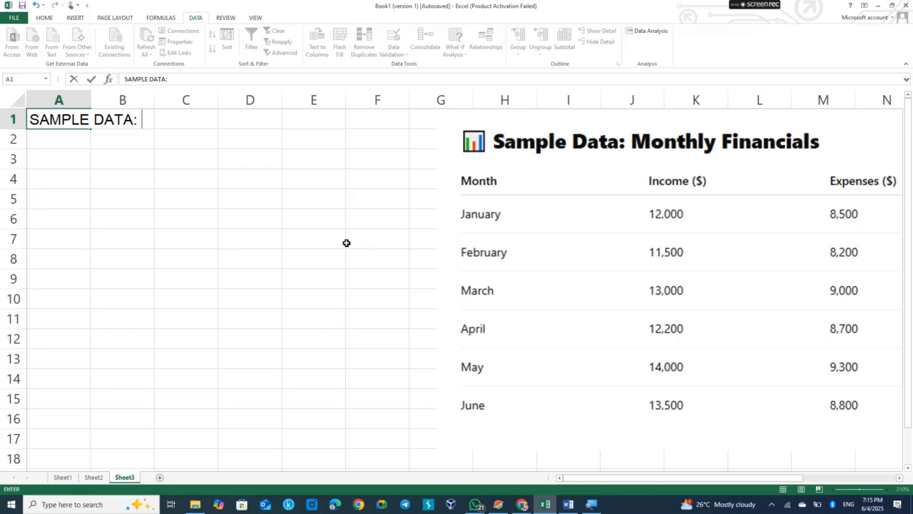
{"action": "type", "text": "MONTH"}
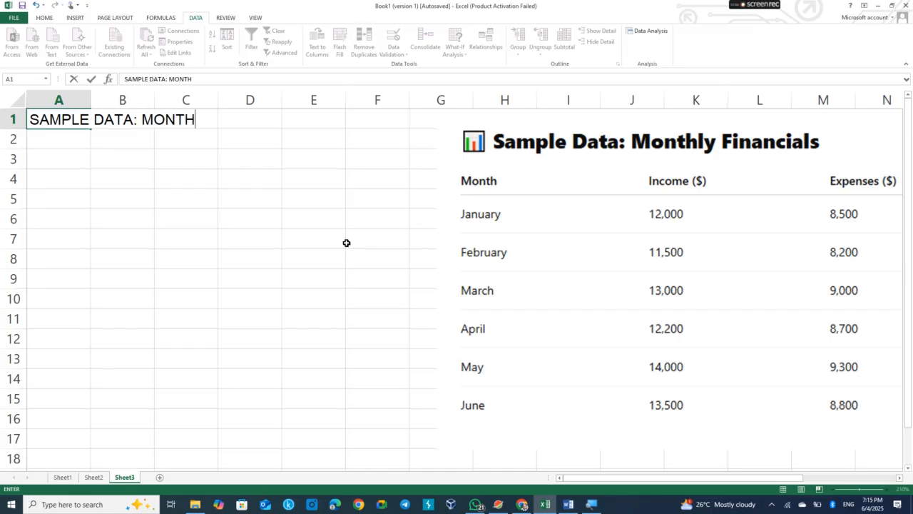
{"action": "type", "text": "LY FINA"}
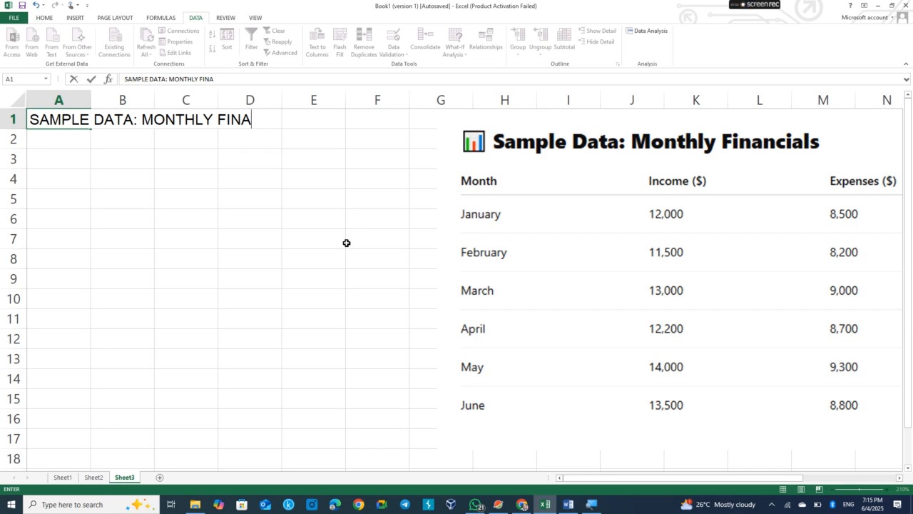
{"action": "type", "text": "NCIALS"}
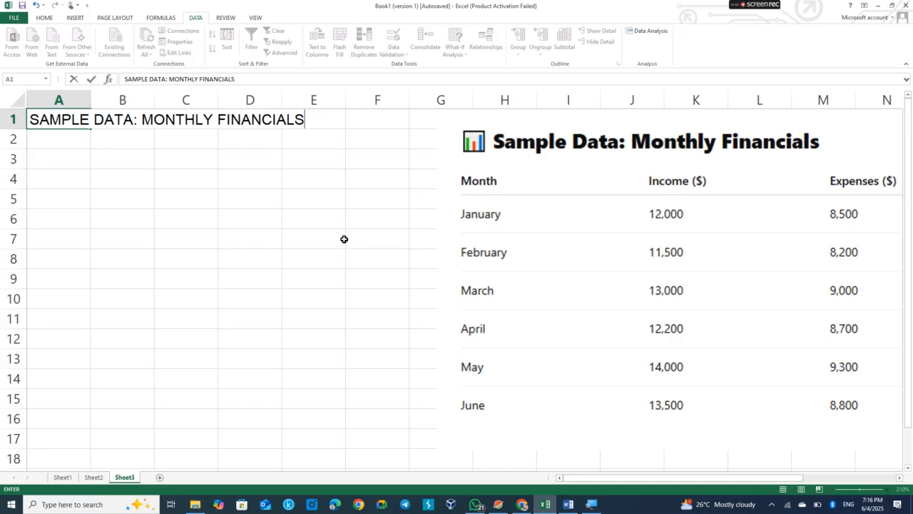
Enter the headers MONTH, INCOME and EXPENSES in cells A3, B3 and C3.
{"action": "left_click", "coordinate": [59, 161]}
{"action": "type", "text": "M"}
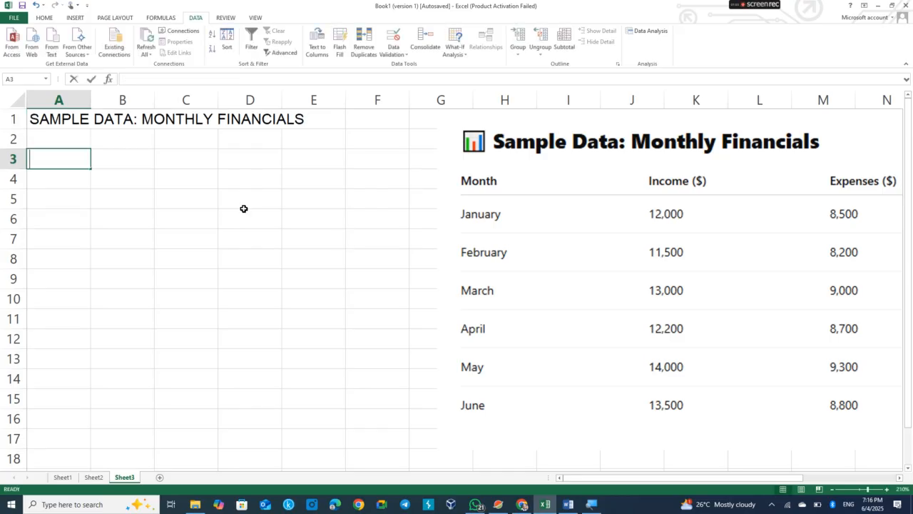
{"action": "type", "text": "MONTH"}
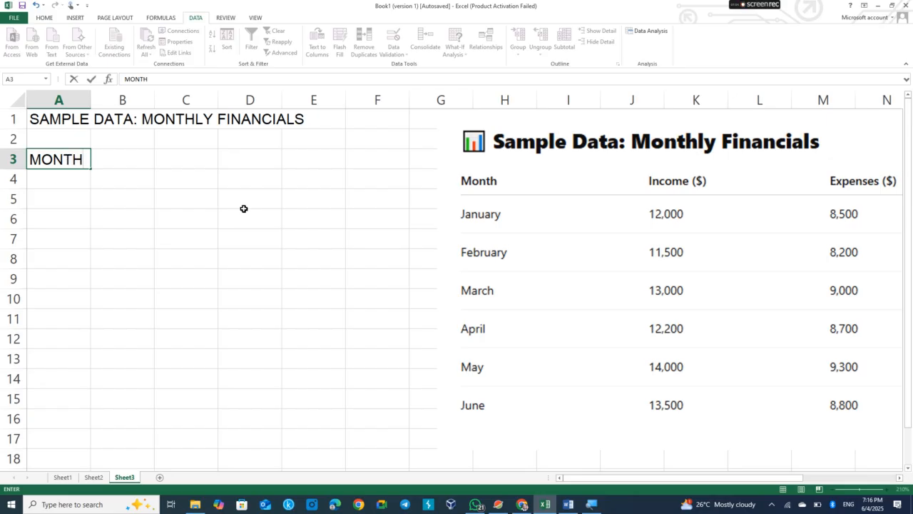
{"action": "key", "text": "Tab"}
{"action": "type", "text": "IN"}
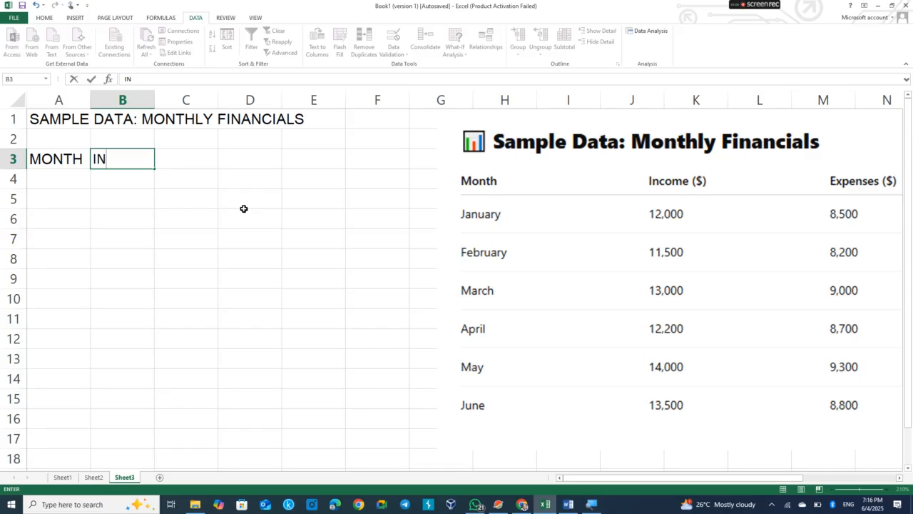
{"action": "type", "text": "COME"}
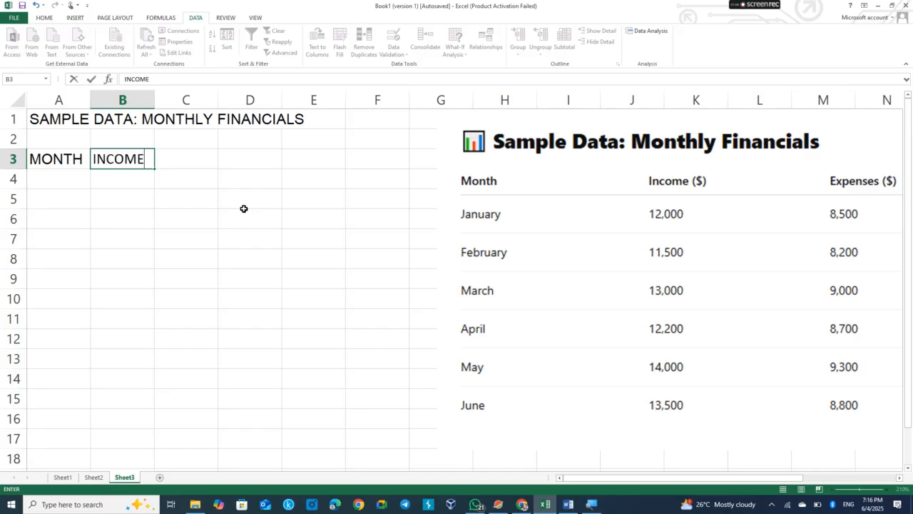
{"action": "key", "text": "Tab"}
{"action": "key", "text": "Tab"}
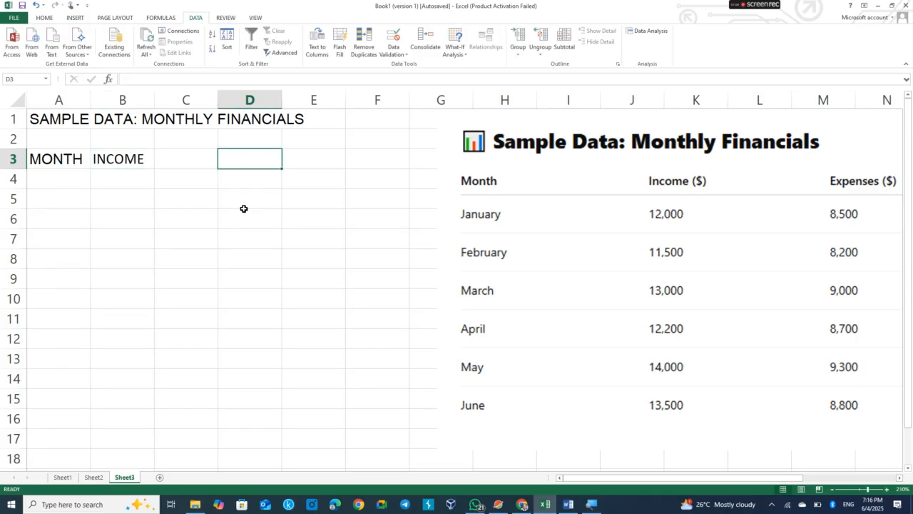
{"action": "key", "text": "Left"}
{"action": "type", "text": "E"}
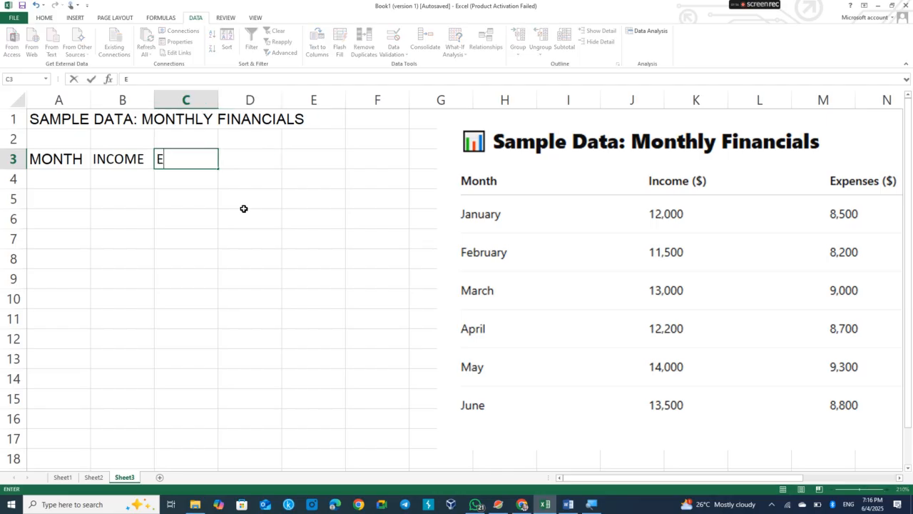
{"action": "type", "text": "XPENSES"}
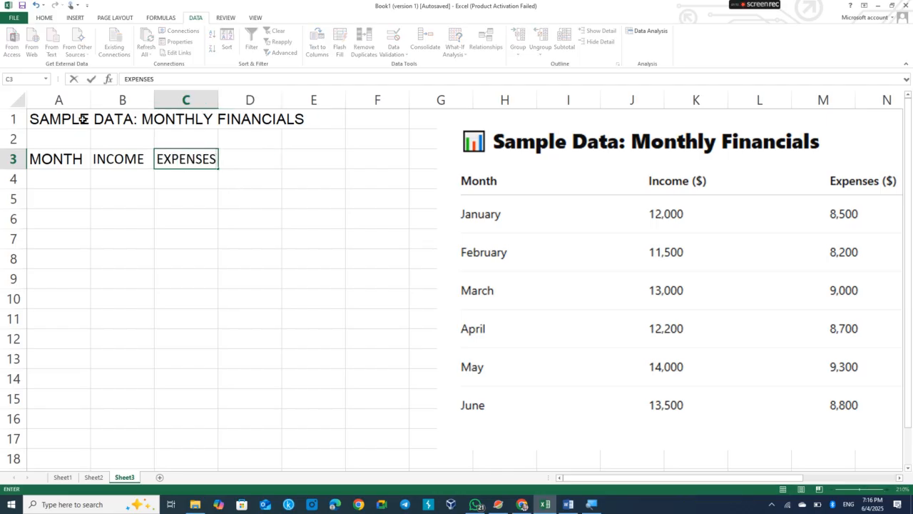
Widen columns A to C and shift the reference picture left to sit beside them.
{"action": "left_click", "coordinate": [89, 100]}
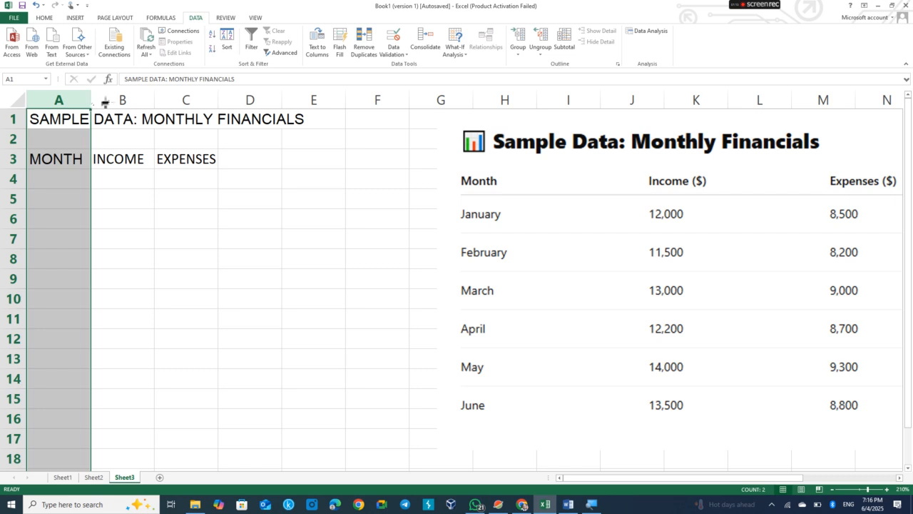
{"action": "left_click_drag", "start_coordinate": [105, 102], "coordinate": [125, 102]}
{"action": "left_click_drag", "start_coordinate": [624, 189], "coordinate": [492, 187]}
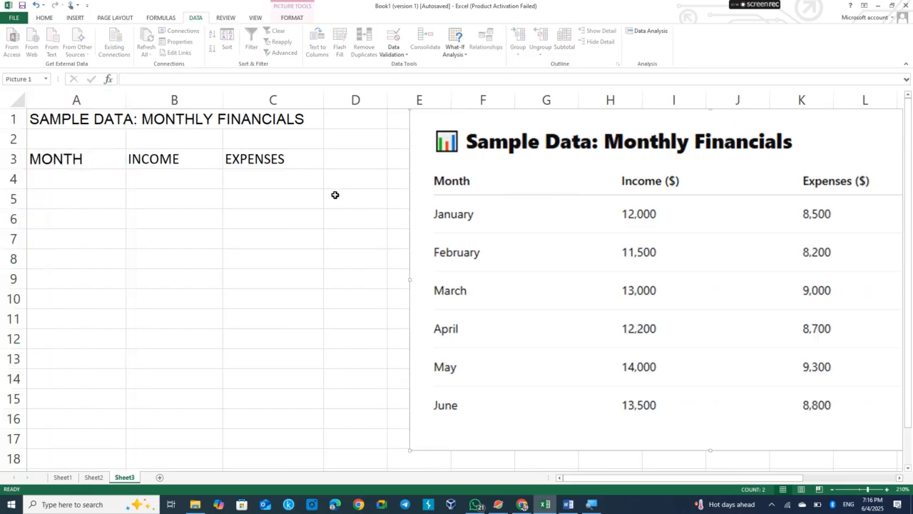
{"action": "left_click", "coordinate": [57, 179]}
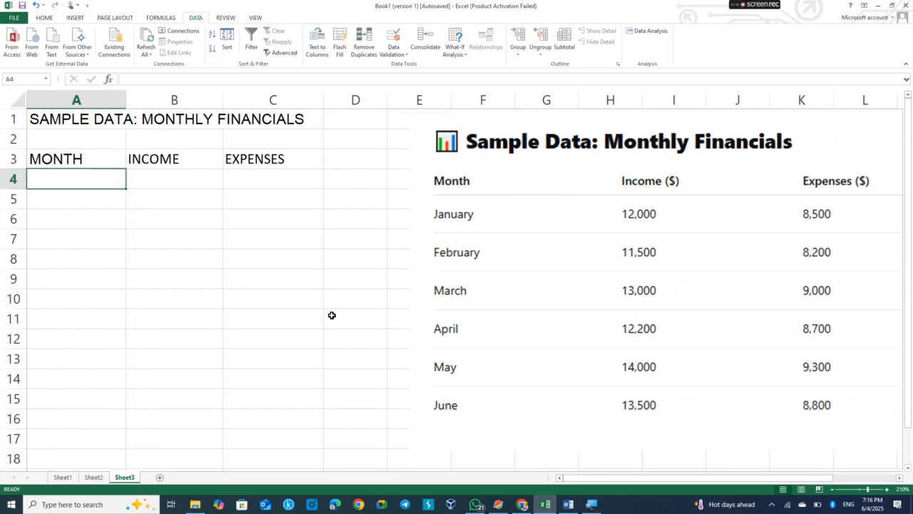
{"action": "type", "text": "JANU"}
{"action": "key", "text": "BackSpace"}
{"action": "key", "text": "BackSpace"}
{"action": "key", "text": "BackSpace"}
{"action": "key", "text": "BackSpace"}
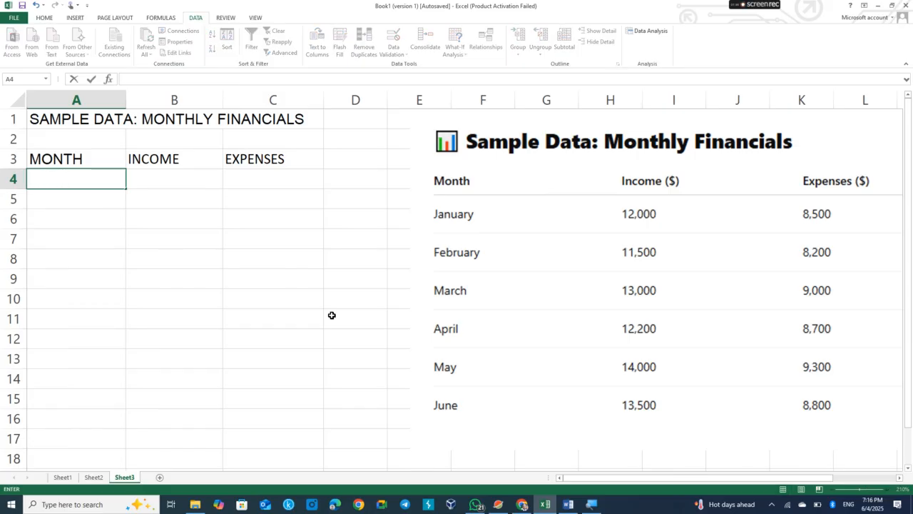
Enter January in A4 and fill the month series down to June in A9.
{"action": "type", "text": "January"}
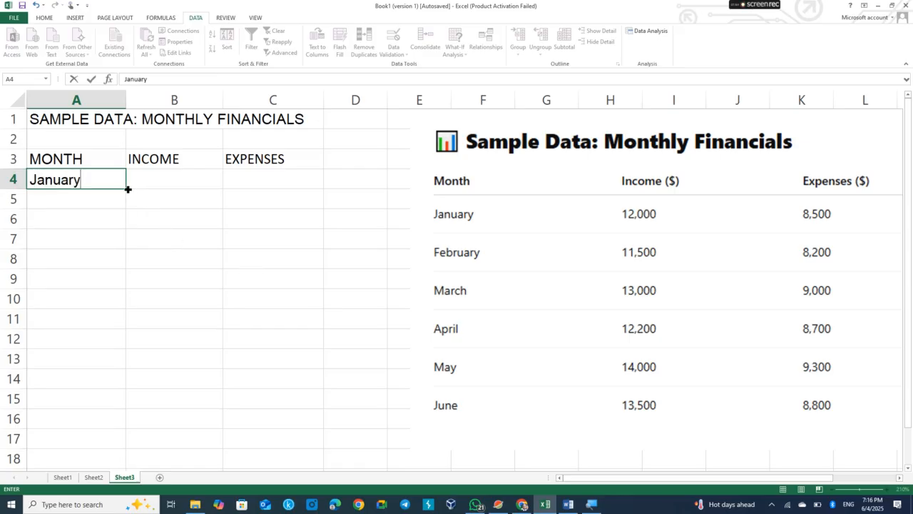
{"action": "key", "text": "ctrl+Return"}
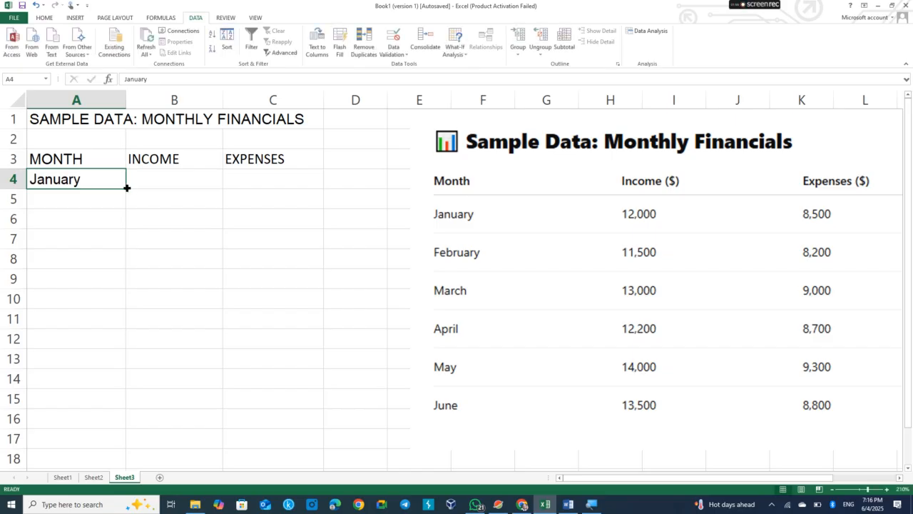
{"action": "left_click_drag", "start_coordinate": [124, 187], "coordinate": [124, 292]}
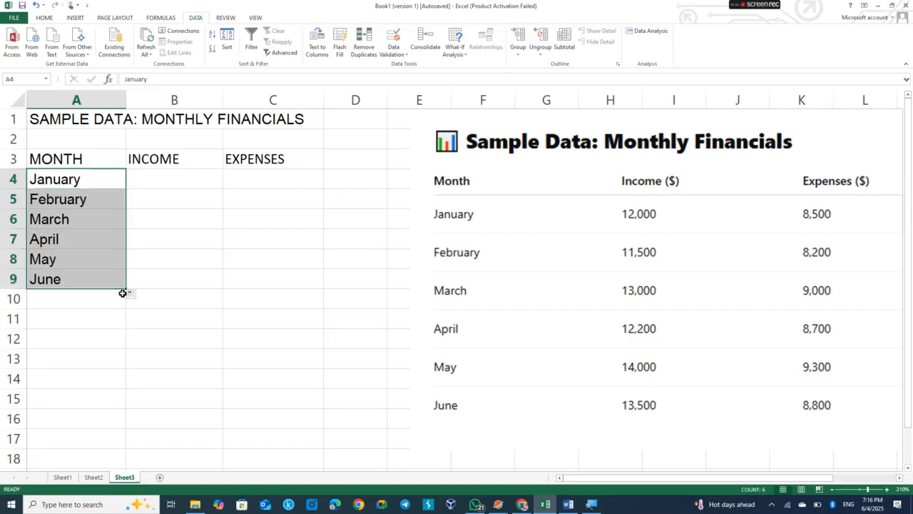
Enter incomes 12,000, 11,500 and 13,000 for January to March in column B.
{"action": "left_click", "coordinate": [160, 178]}
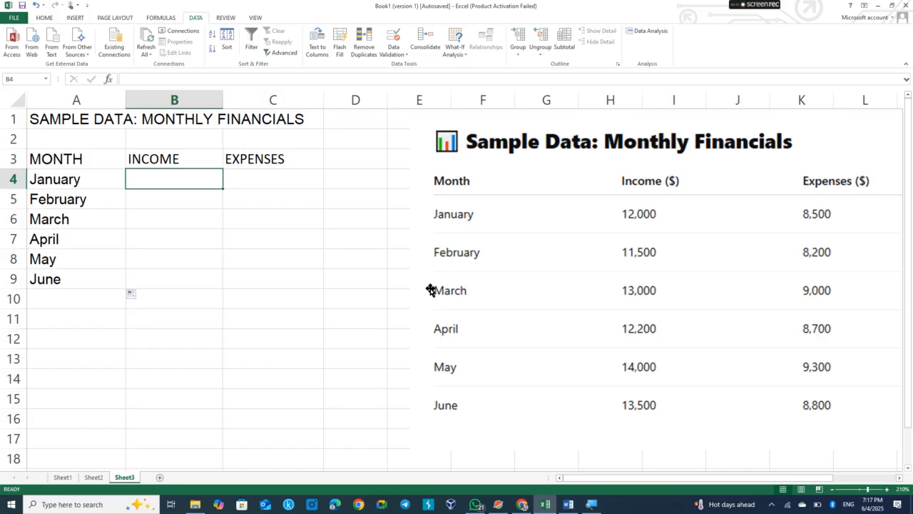
{"action": "type", "text": "12"}
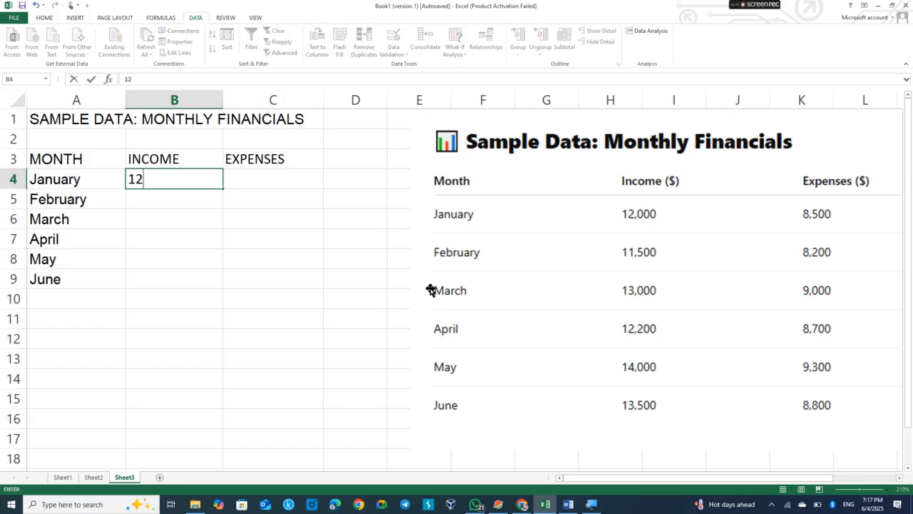
{"action": "type", "text": ",000"}
{"action": "key", "text": "Return"}
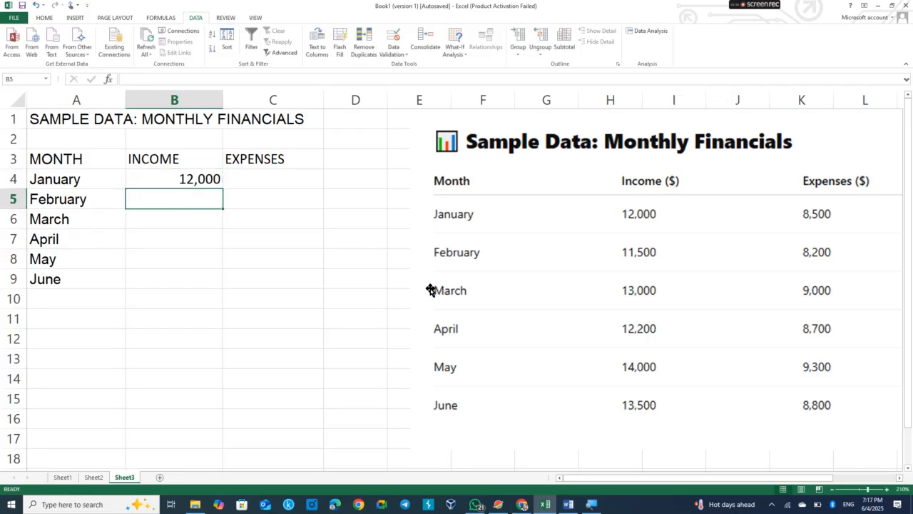
{"action": "type", "text": "11,500"}
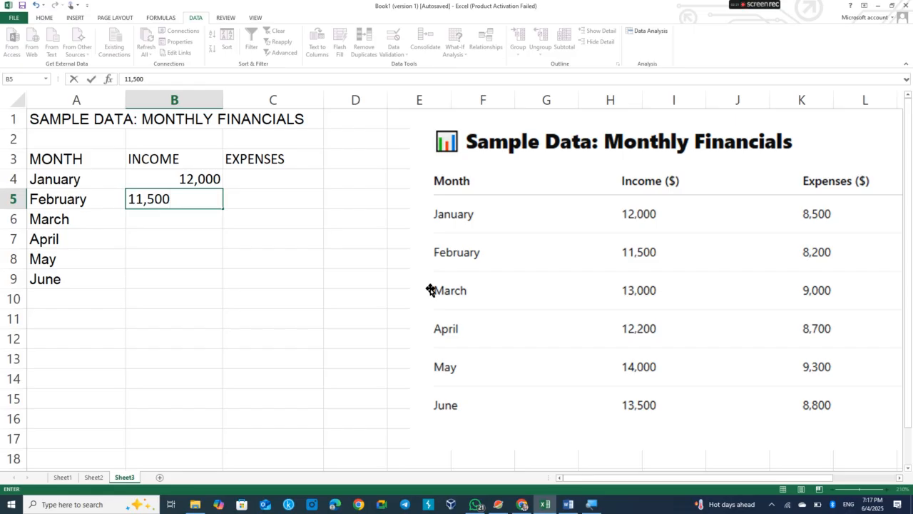
{"action": "key", "text": "Return"}
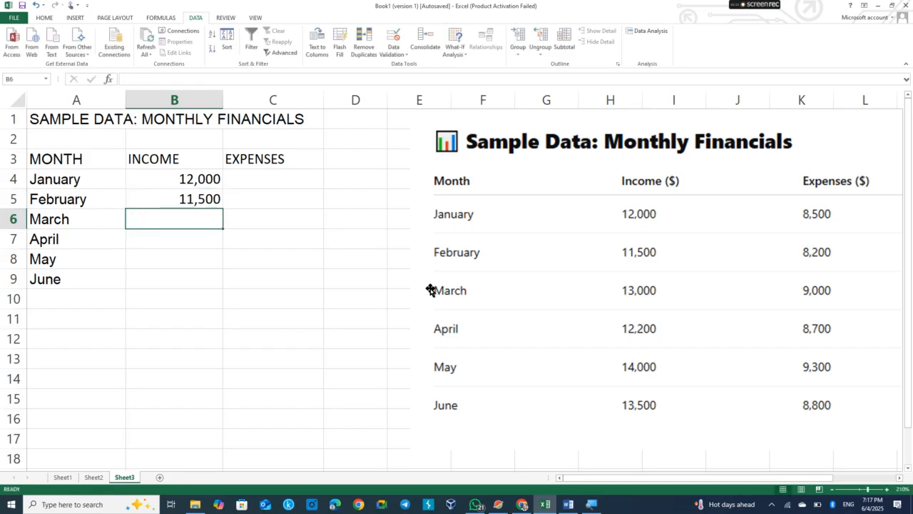
{"action": "type", "text": "13,5"}
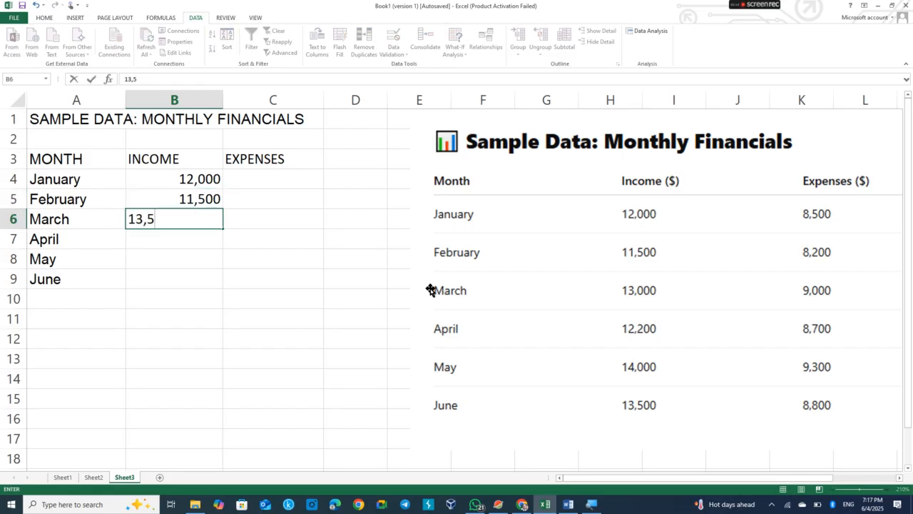
{"action": "key", "text": "BackSpace"}
{"action": "type", "text": "000"}
{"action": "key", "text": "Return"}
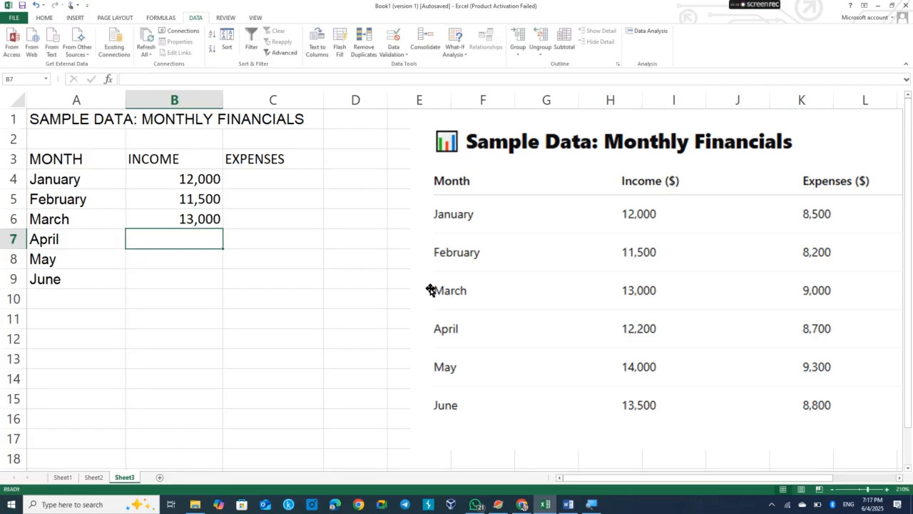
Enter incomes 12,200, 14,000 and 13,500 for April to June in column B.
{"action": "type", "text": "12,200"}
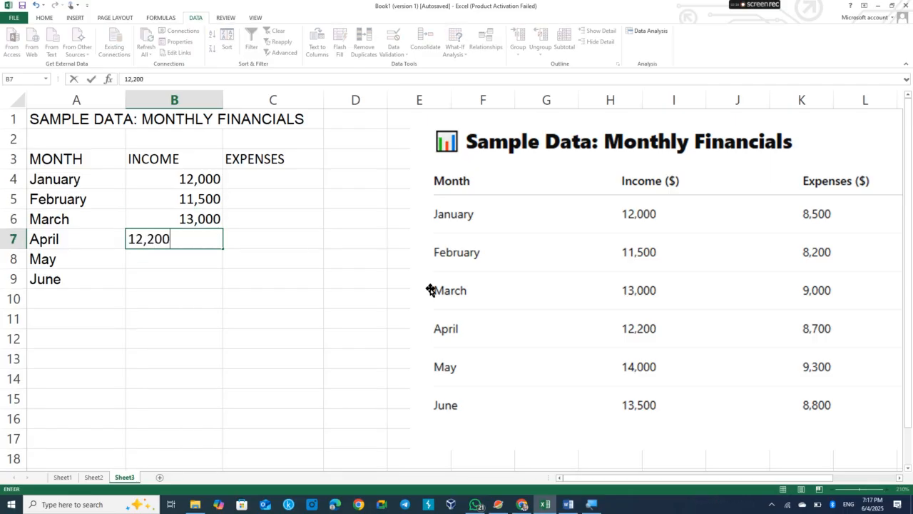
{"action": "key", "text": "Return"}
{"action": "type", "text": "1"}
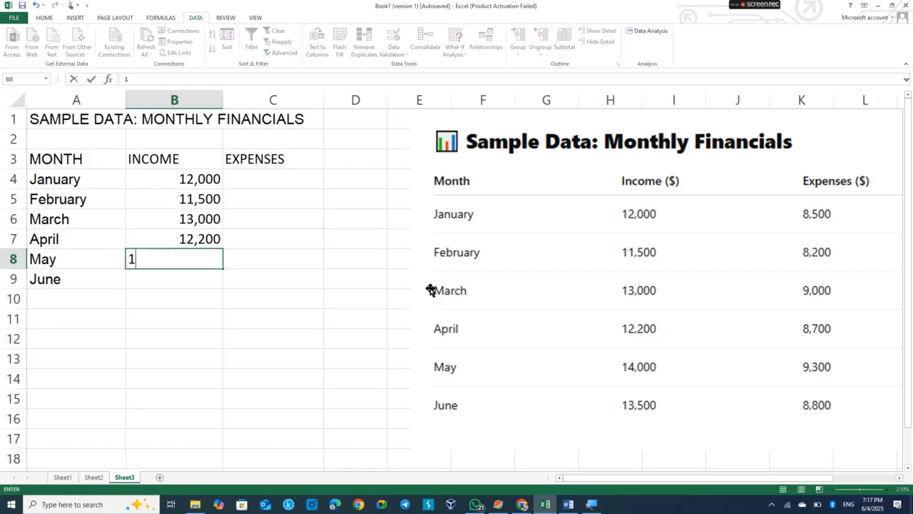
{"action": "type", "text": "4,0000"}
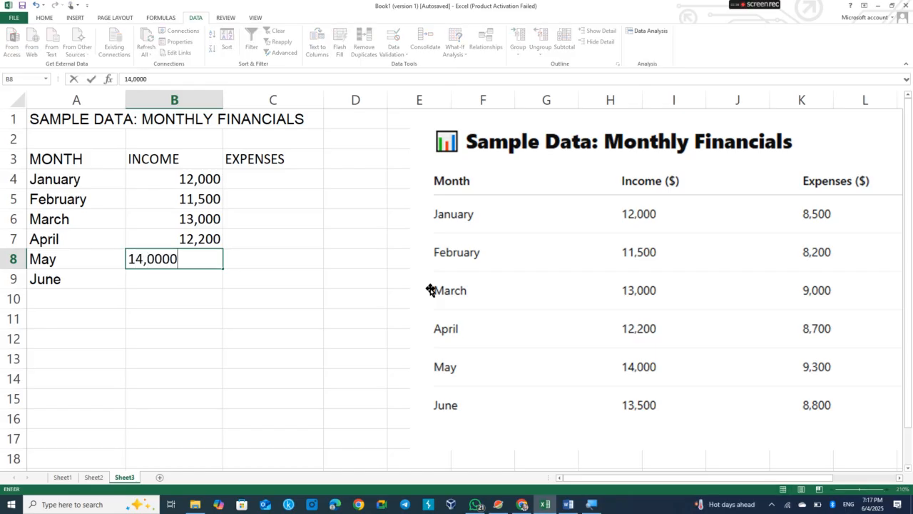
{"action": "key", "text": "BackSpace"}
{"action": "key", "text": "Return"}
{"action": "type", "text": "13"}
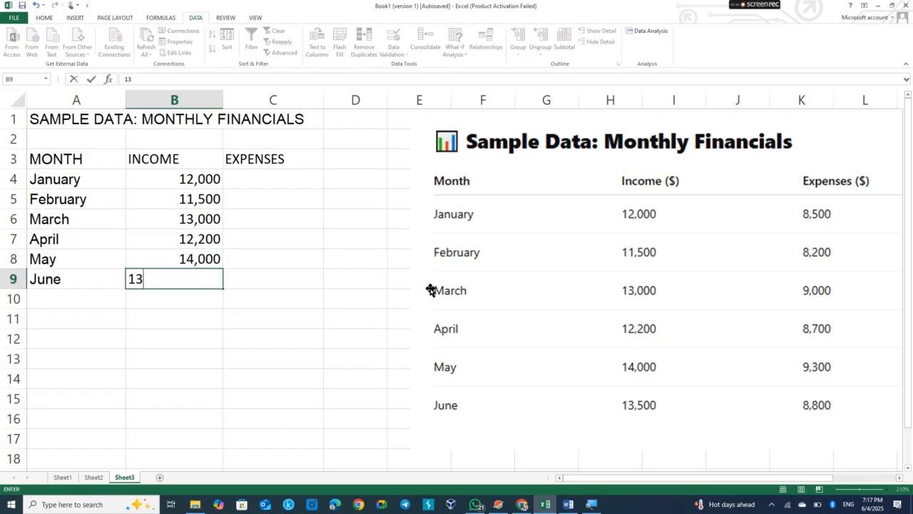
{"action": "type", "text": ",500"}
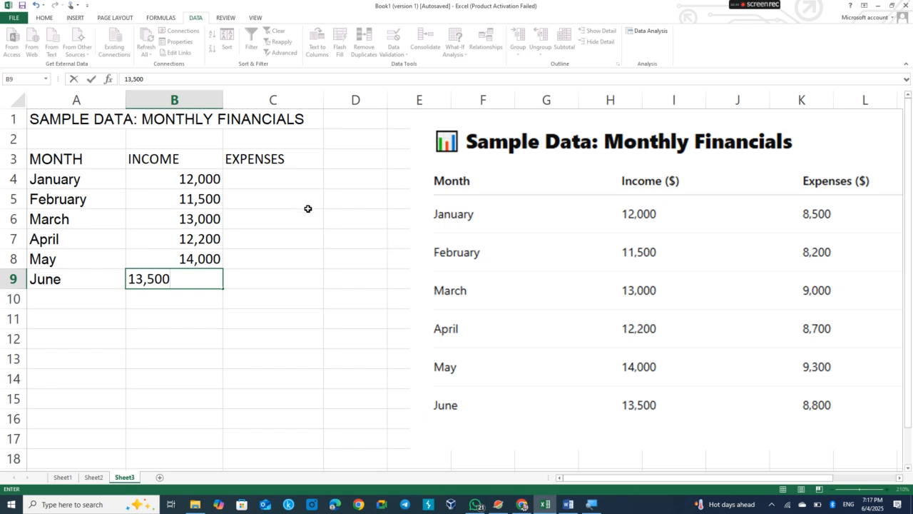
Enter expenses 8,500, 8,200 and 9,000 for January to March in column C.
{"action": "left_click", "coordinate": [287, 181]}
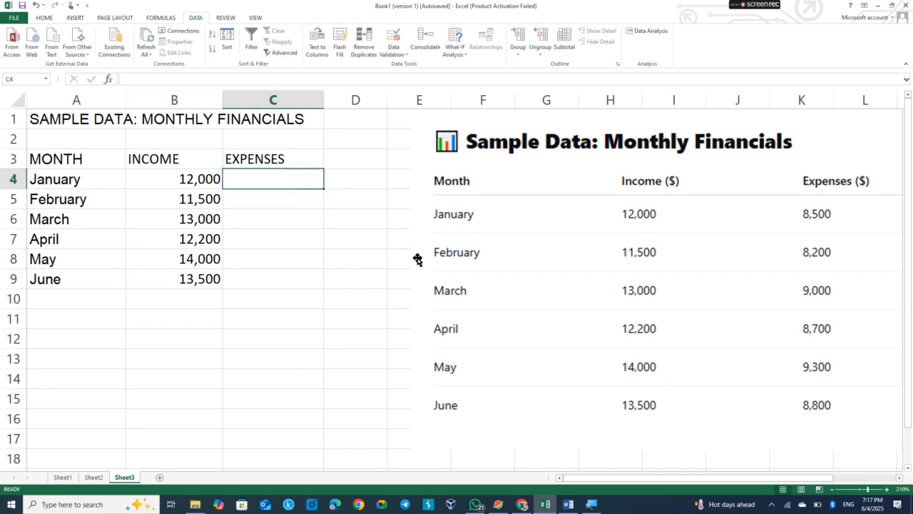
{"action": "type", "text": "8"}
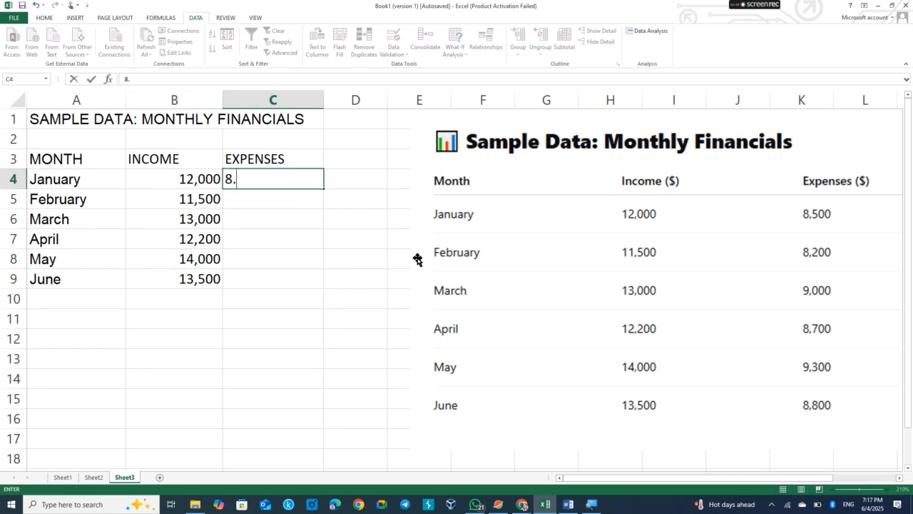
{"action": "type", "text": ",500"}
{"action": "key", "text": "Return"}
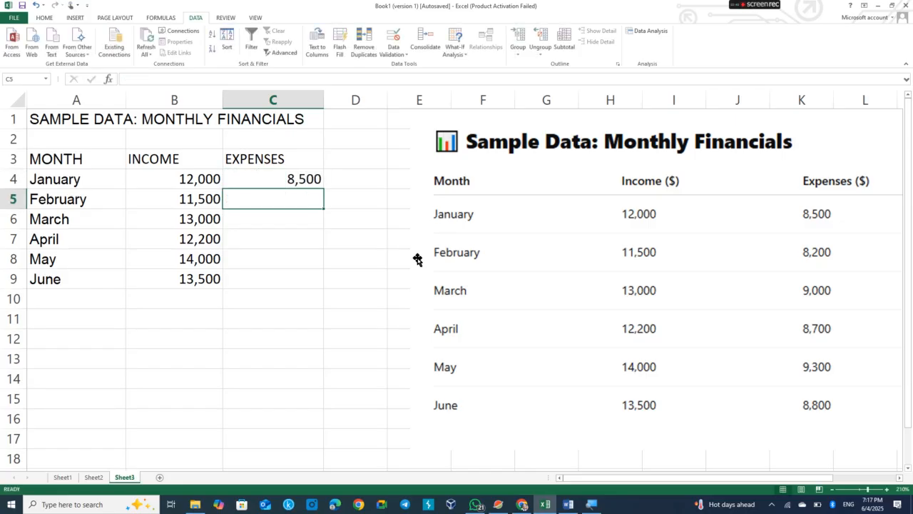
{"action": "type", "text": "8,200"}
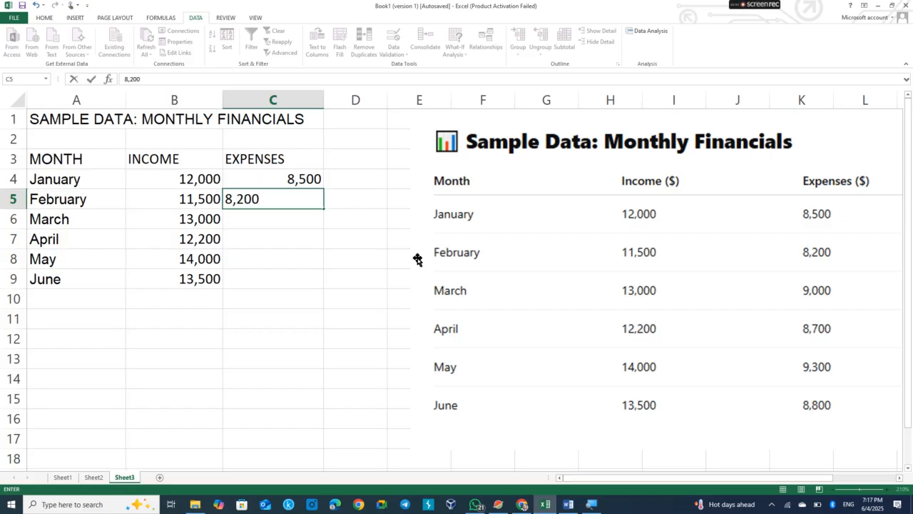
{"action": "key", "text": "Return"}
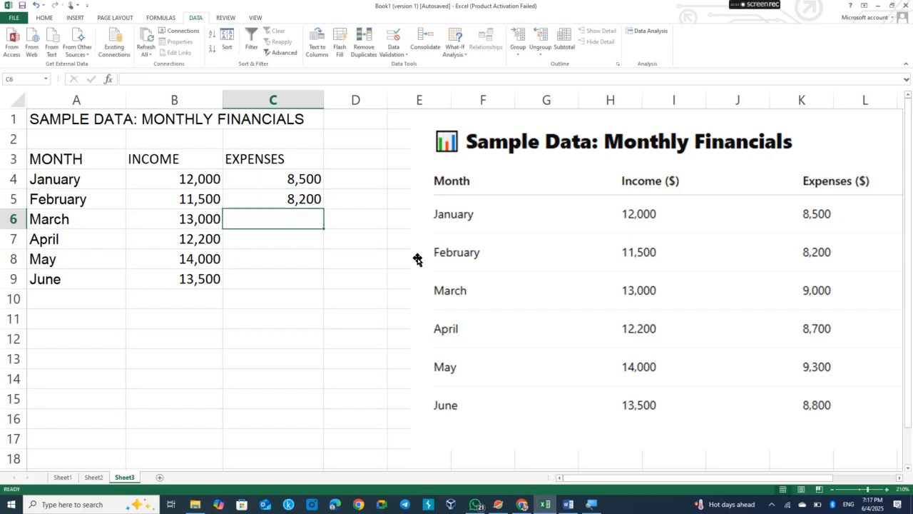
{"action": "type", "text": "9,000"}
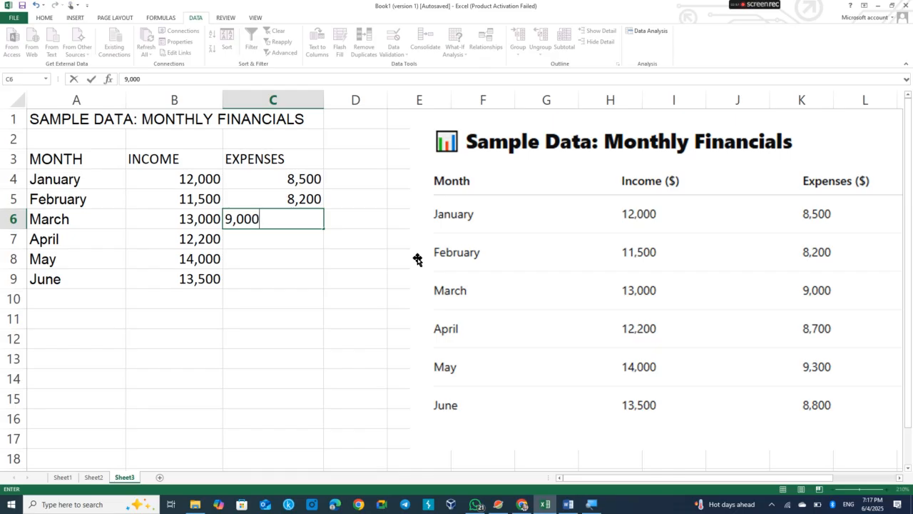
{"action": "key", "text": "Return"}
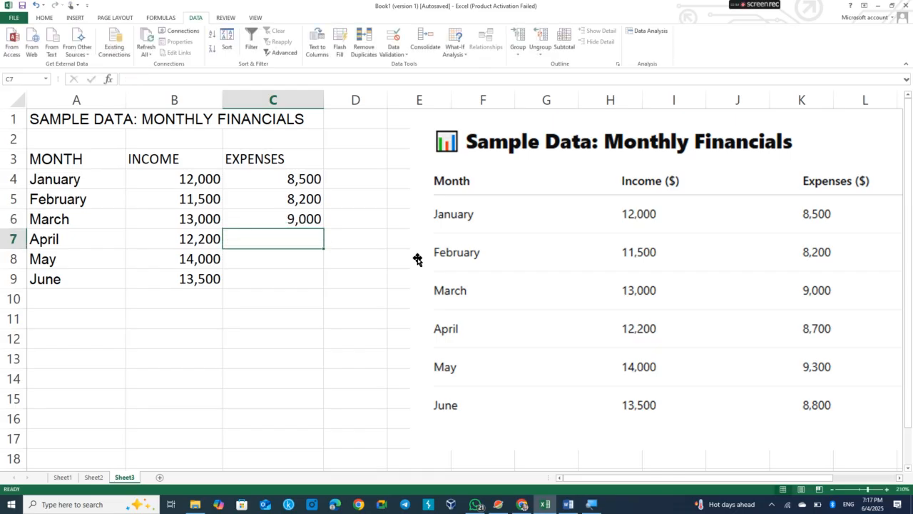
Enter expenses 8,700, 9,300 and 8,800 for April to June in column C.
{"action": "type", "text": "8,700"}
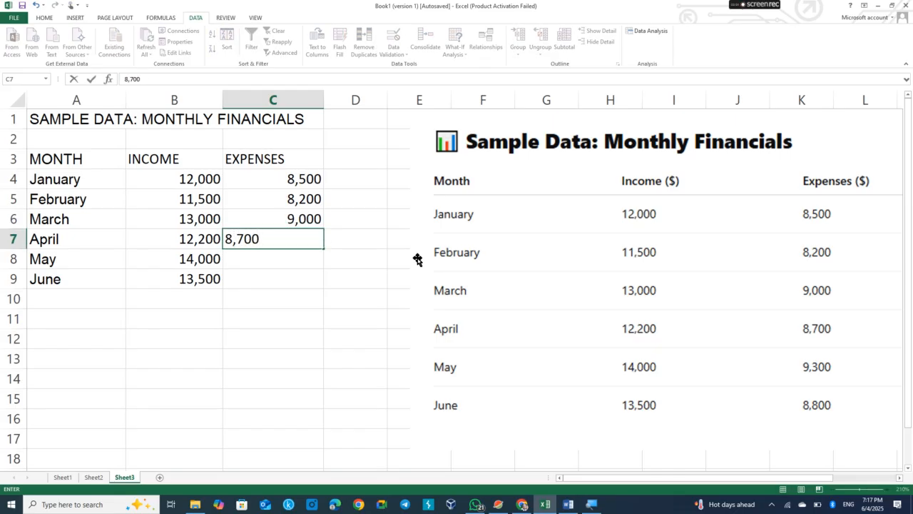
{"action": "key", "text": "Return"}
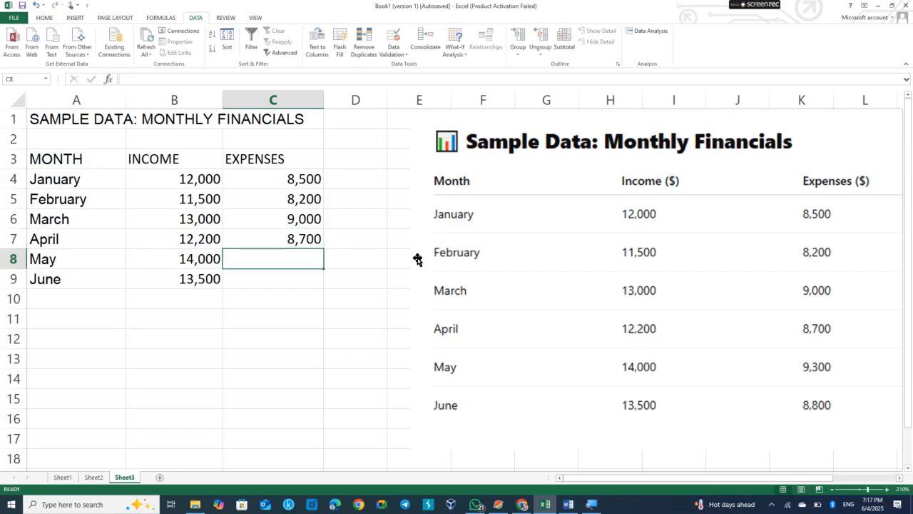
{"action": "type", "text": "9,300"}
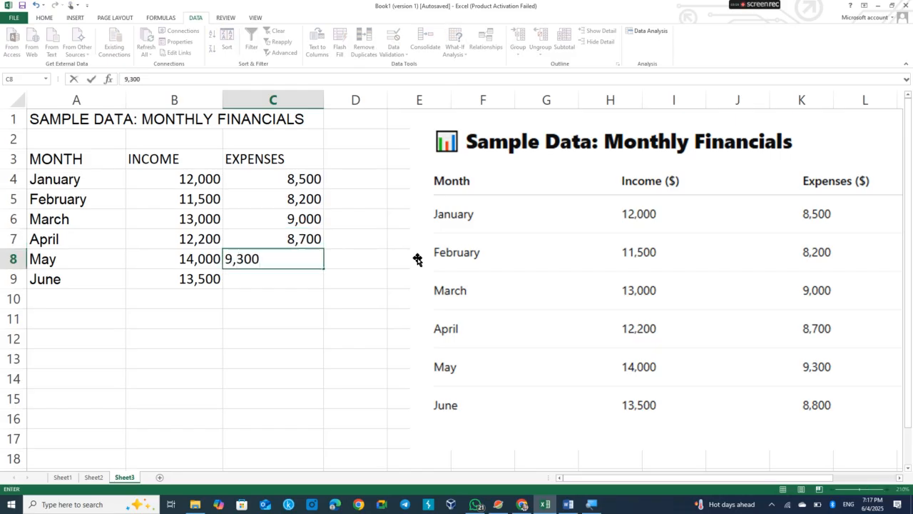
{"action": "key", "text": "Return"}
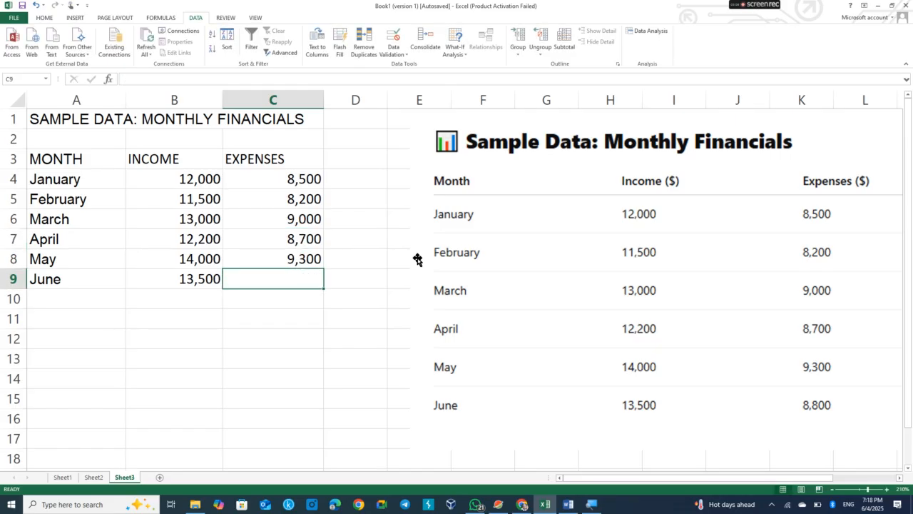
{"action": "type", "text": "8,800"}
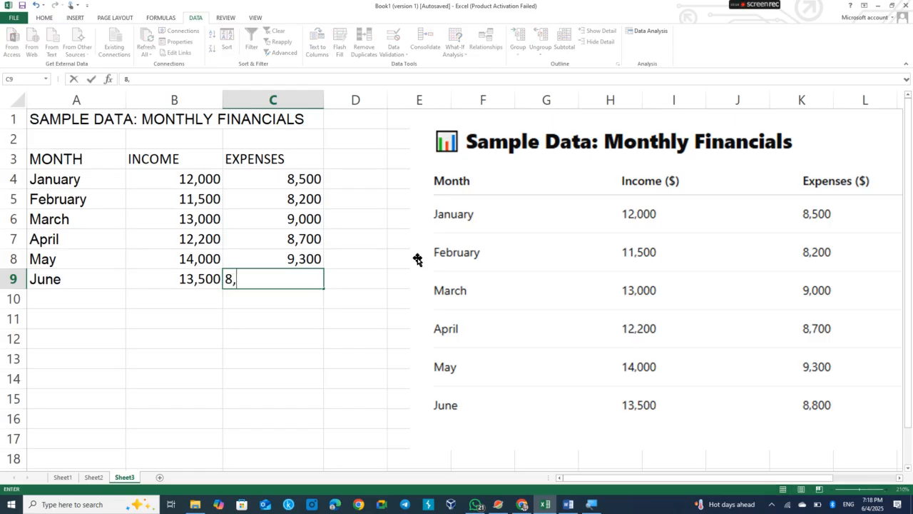
{"action": "left_click", "coordinate": [261, 313]}
Make the header row A3:C3 and the title row A1:C1 bold.
{"action": "left_click_drag", "start_coordinate": [55, 156], "coordinate": [254, 158]}
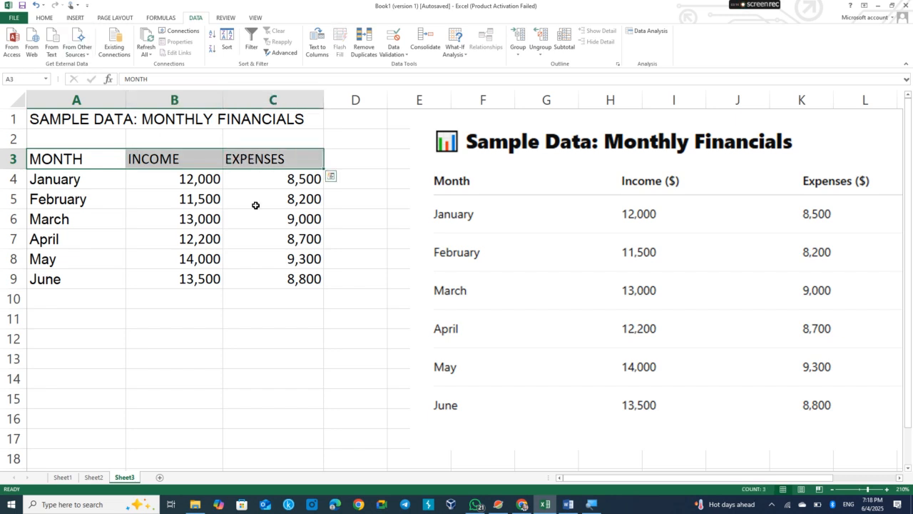
{"action": "key", "text": "ctrl+b"}
{"action": "left_click_drag", "start_coordinate": [57, 117], "coordinate": [255, 119]}
{"action": "key", "text": "ctrl+b"}
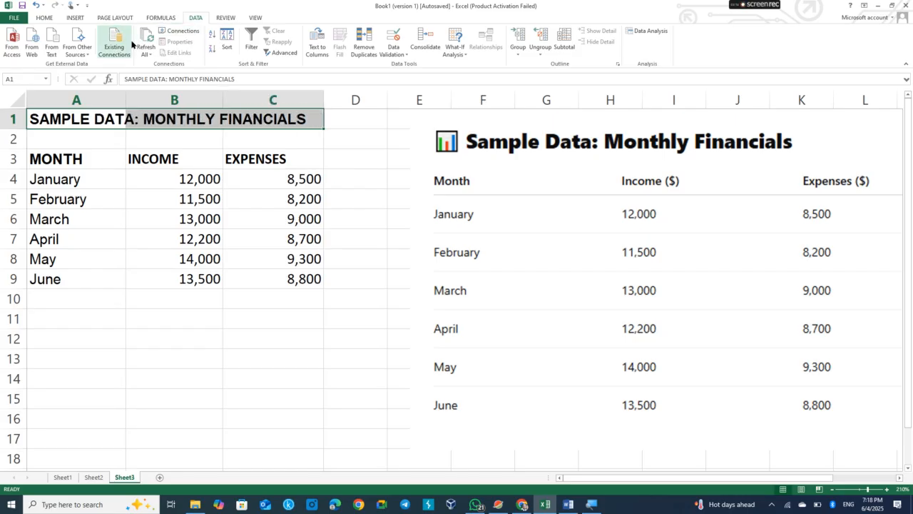
Change the title's font colour to dark green.
{"action": "left_click", "coordinate": [44, 18]}
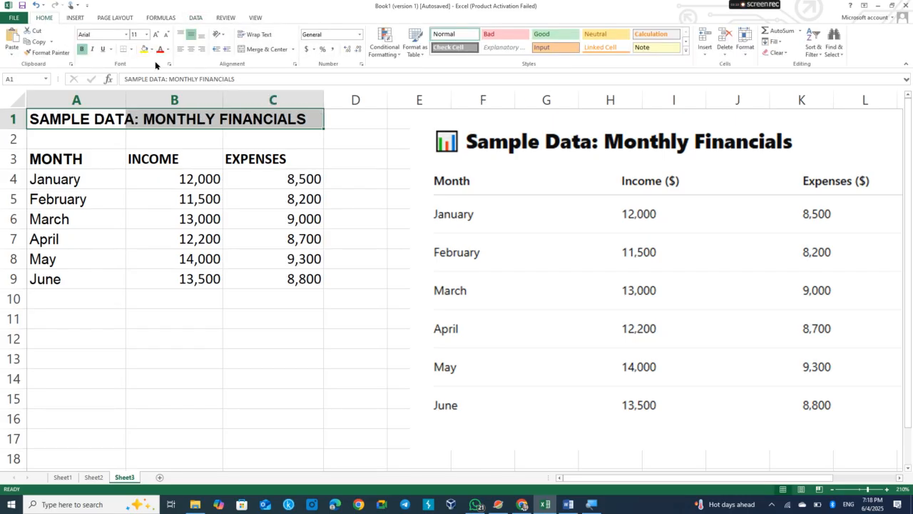
{"action": "left_click", "coordinate": [168, 50]}
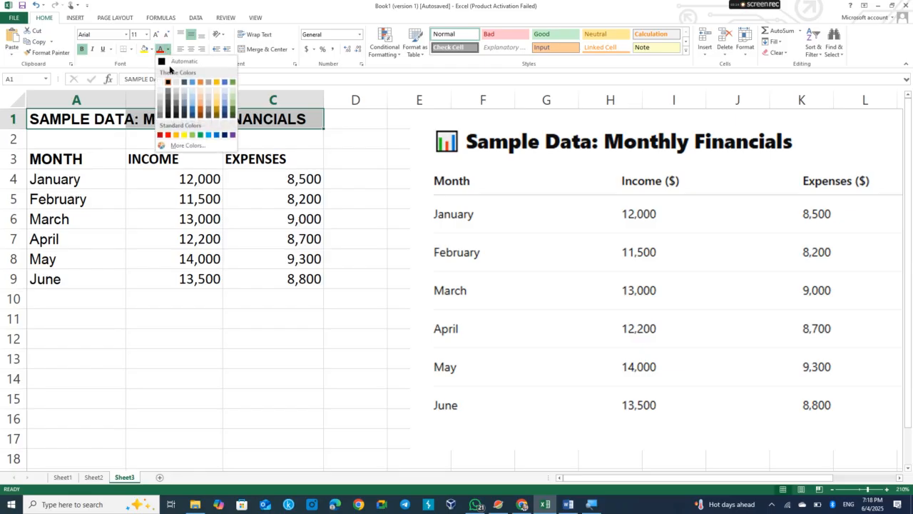
{"action": "left_click", "coordinate": [231, 116]}
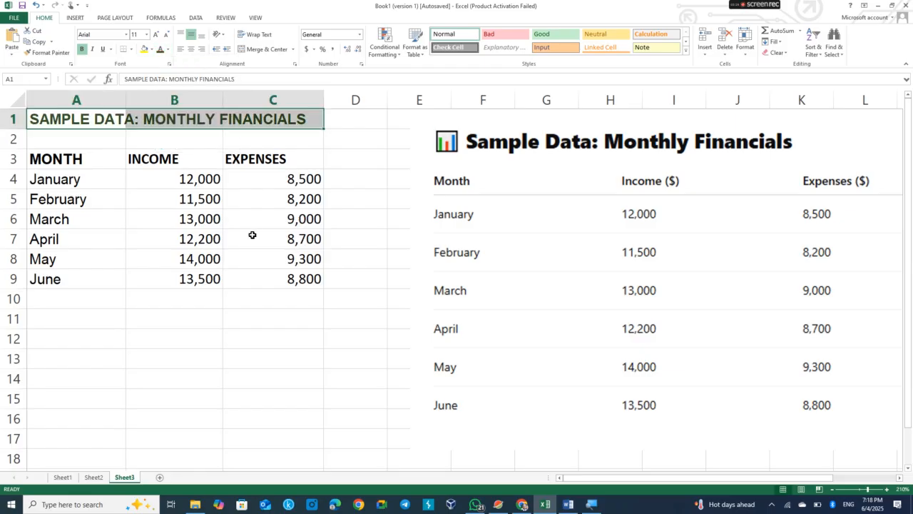
{"action": "left_click", "coordinate": [268, 282]}
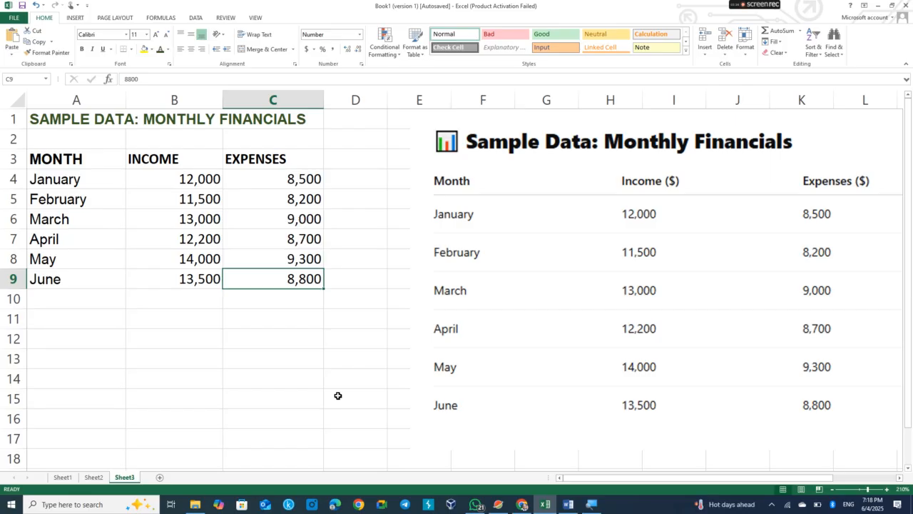
Delete the reference picture from the sheet.
{"action": "left_click", "coordinate": [503, 199]}
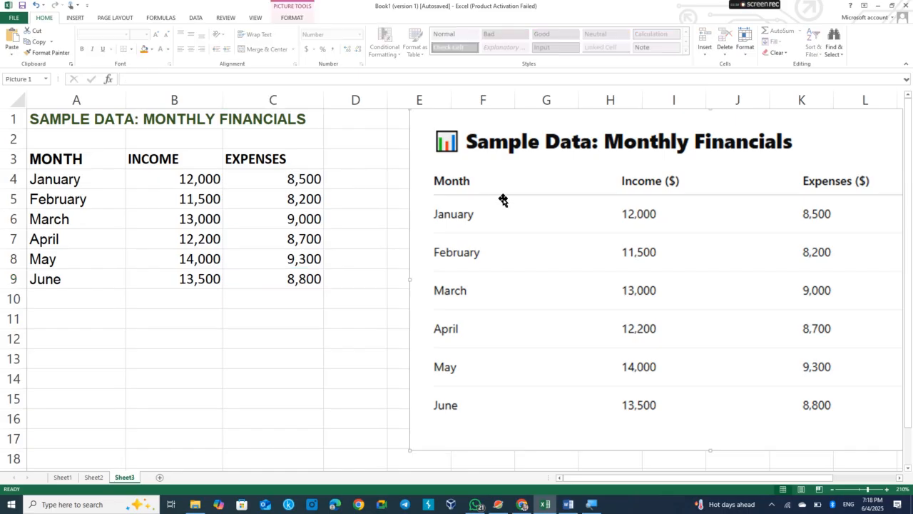
{"action": "key", "text": "Delete"}
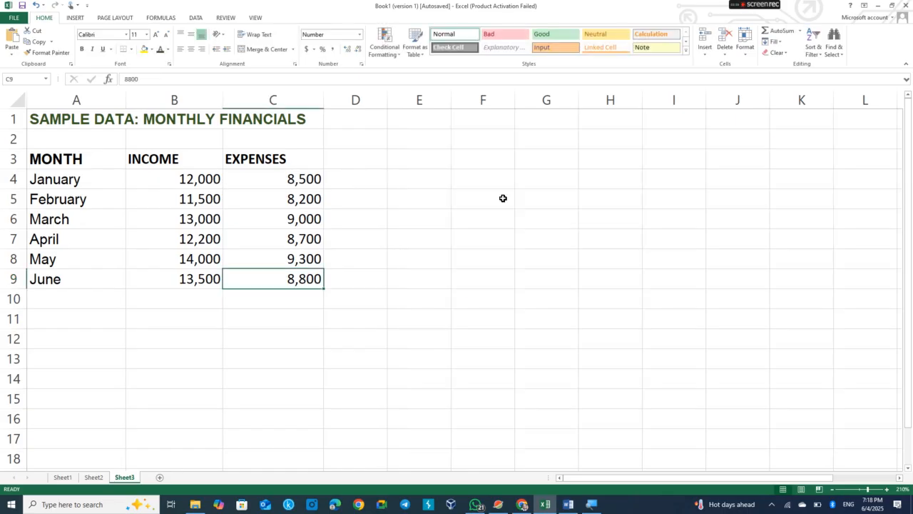
Enter the header PROFIT in cell D3.
{"action": "left_click", "coordinate": [355, 155]}
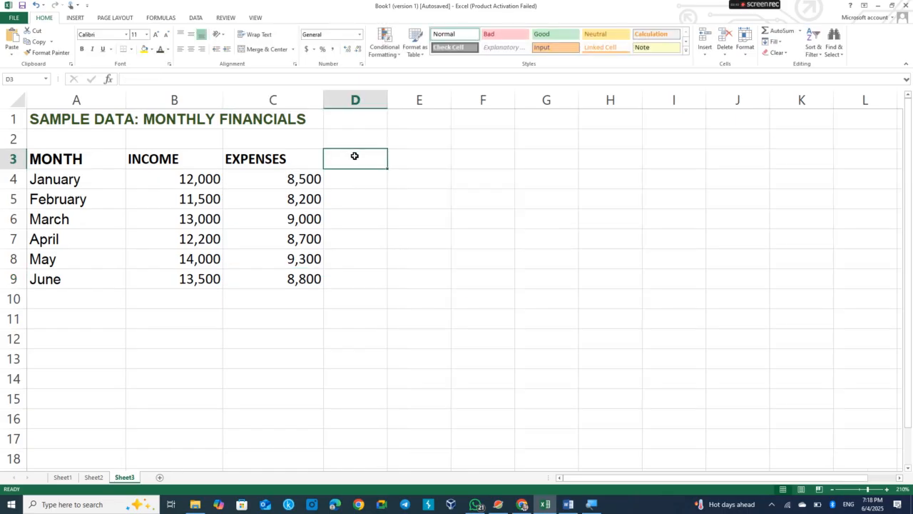
{"action": "type", "text": "PRO"}
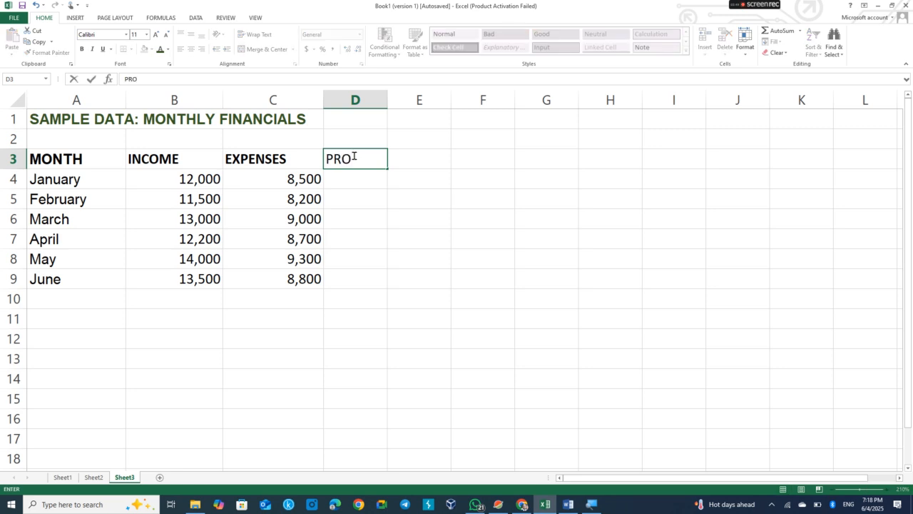
{"action": "type", "text": "FIT"}
{"action": "left_click", "coordinate": [376, 155]}
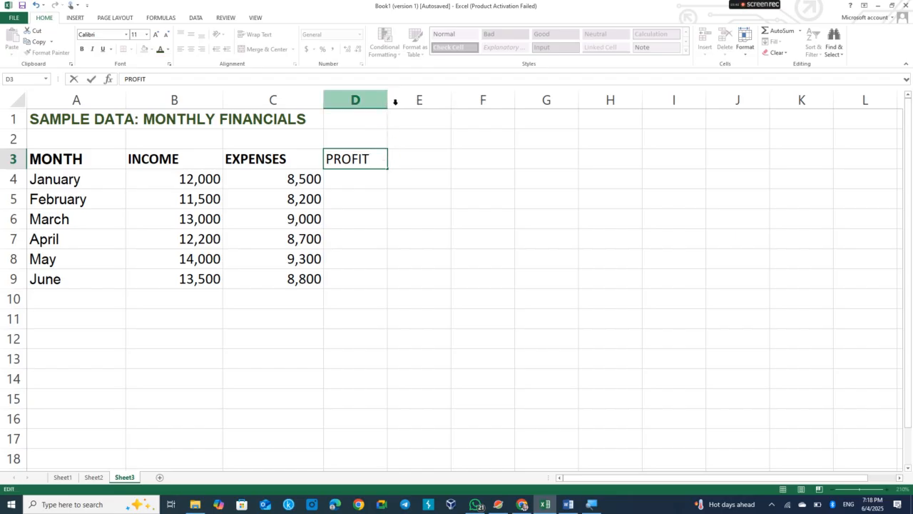
Widen column D slightly and make the PROFIT header bold.
{"action": "left_click", "coordinate": [389, 179]}
{"action": "left_click_drag", "start_coordinate": [390, 100], "coordinate": [404, 100]}
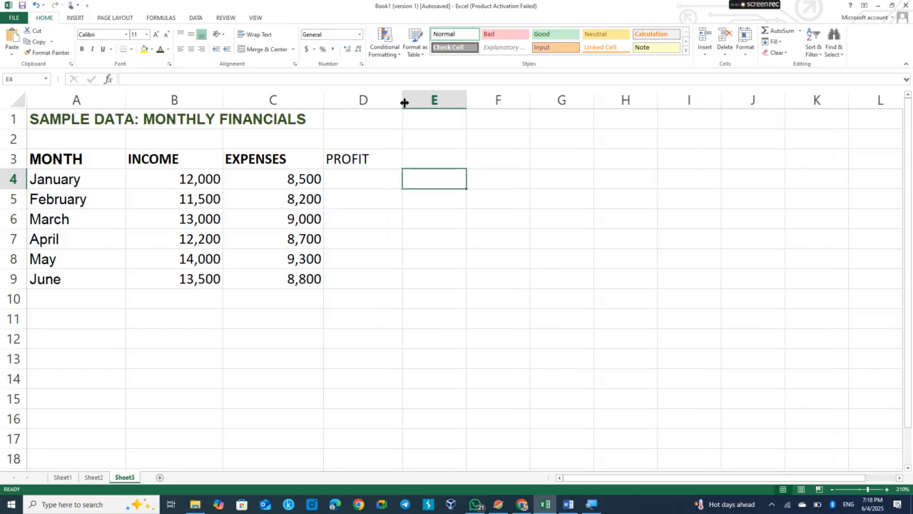
{"action": "left_click", "coordinate": [361, 178]}
{"action": "left_click", "coordinate": [359, 157]}
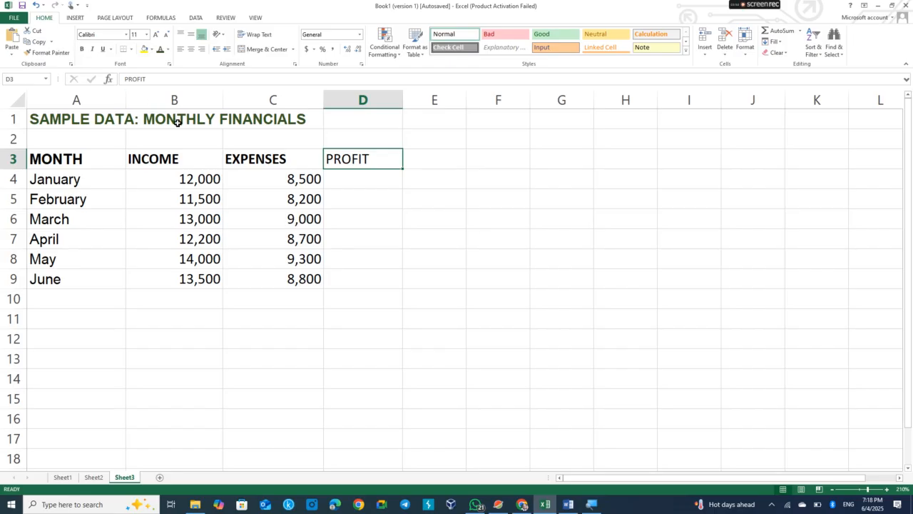
{"action": "left_click", "coordinate": [82, 50]}
{"action": "left_click", "coordinate": [366, 182]}
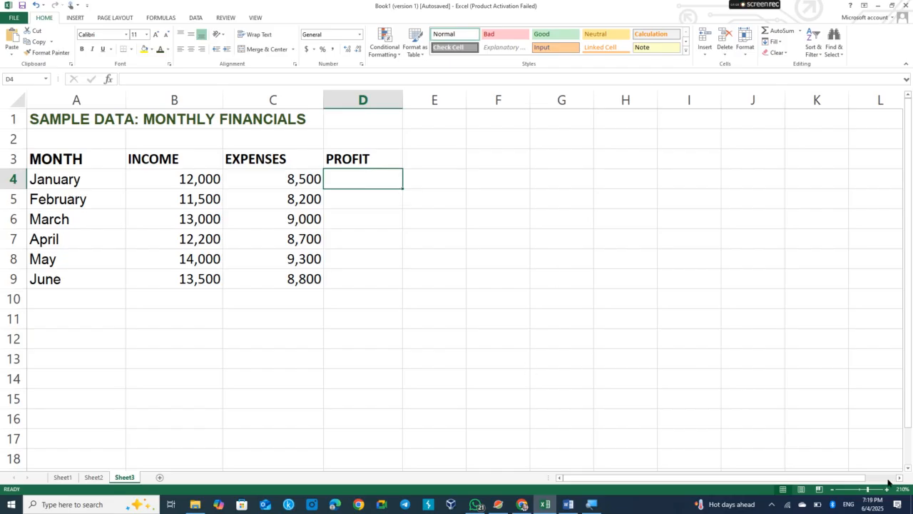
Enter a formula in D4 that subtracts January's expenses in C4 from its income in B4.
{"action": "left_click", "coordinate": [887, 489]}
{"action": "left_click", "coordinate": [887, 489]}
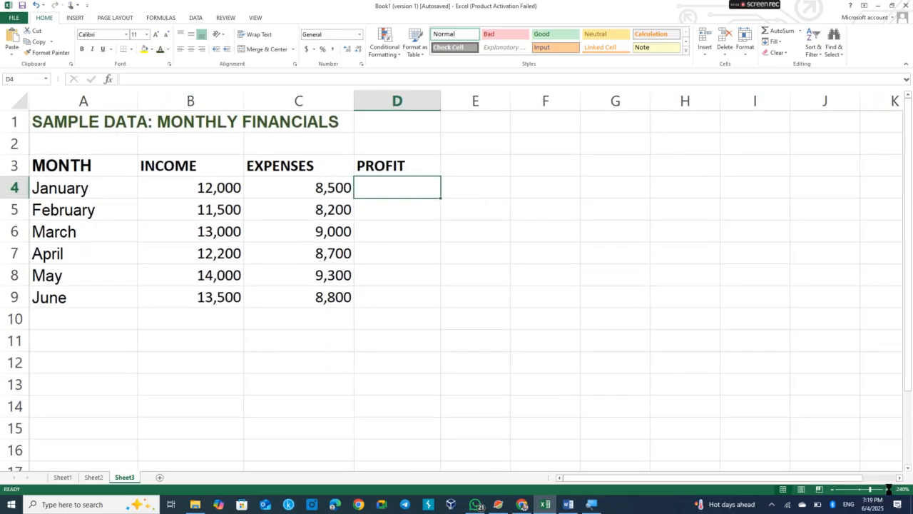
{"action": "left_click", "coordinate": [887, 489]}
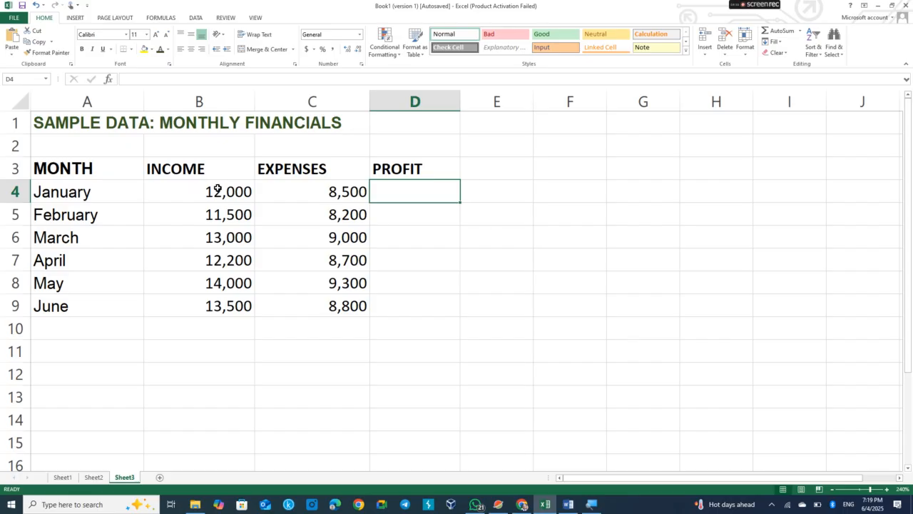
{"action": "left_click", "coordinate": [219, 187]}
{"action": "left_click", "coordinate": [412, 187]}
{"action": "type", "text": "="}
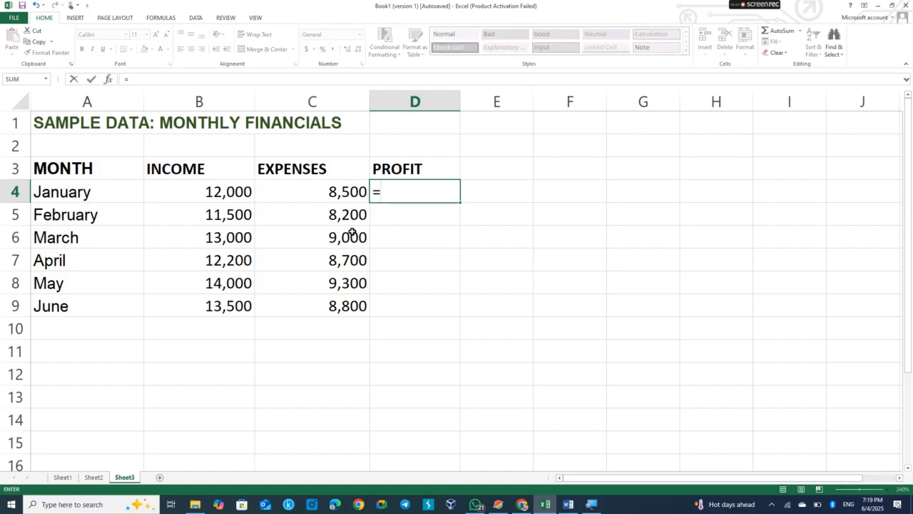
{"action": "left_click", "coordinate": [237, 192]}
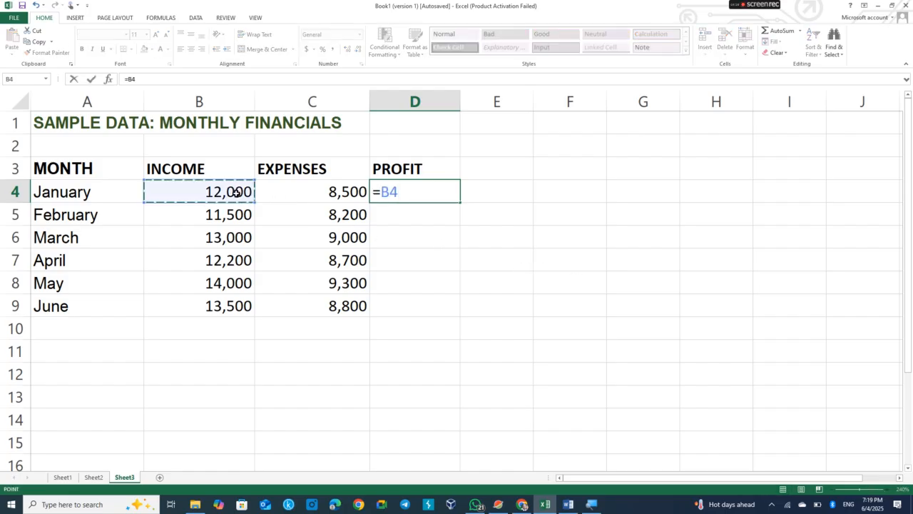
{"action": "type", "text": "-"}
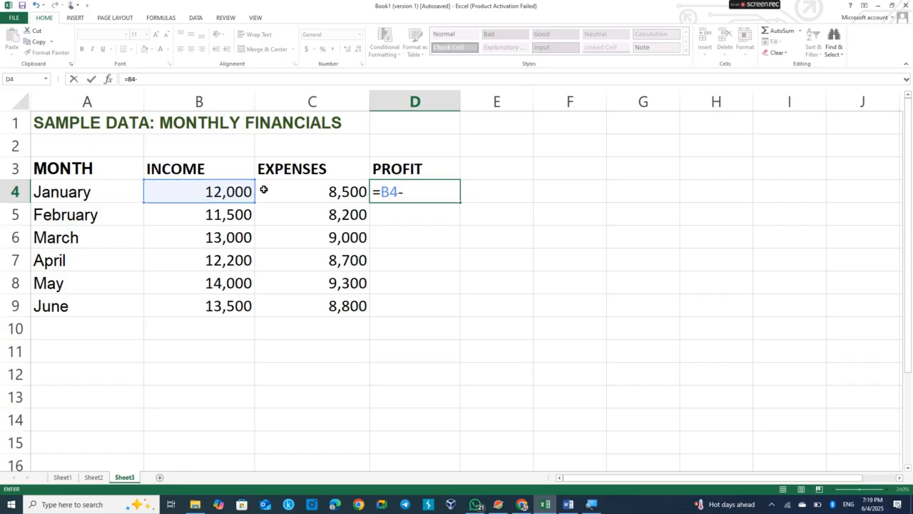
{"action": "left_click", "coordinate": [303, 192]}
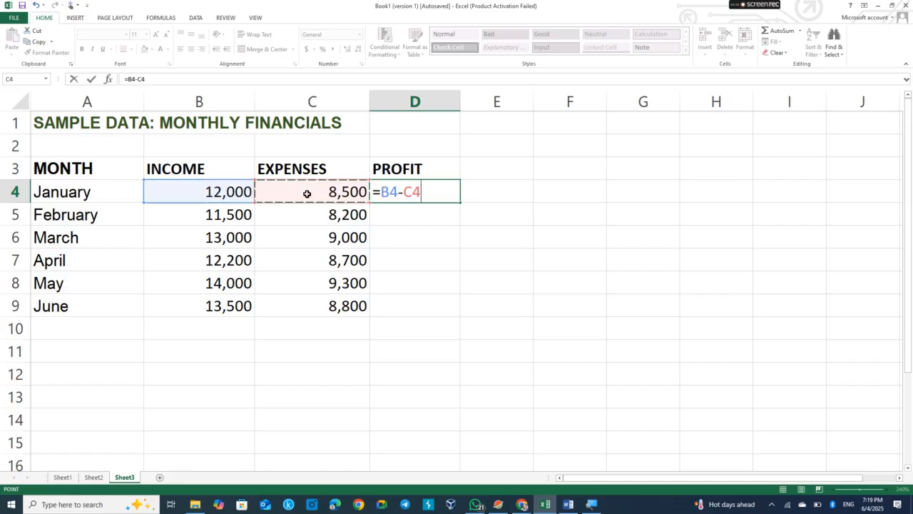
{"action": "key", "text": "Return"}
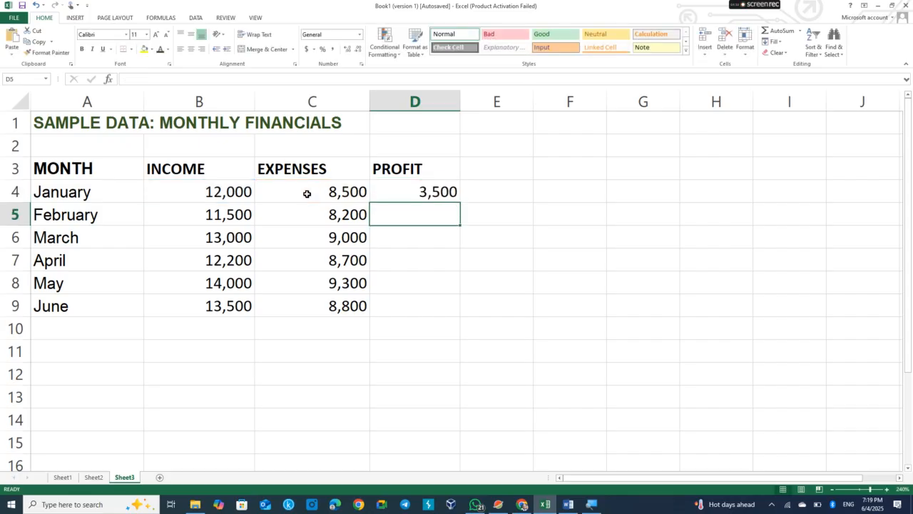
Fill the profit formula from D4 down through D9.
{"action": "left_click", "coordinate": [440, 190]}
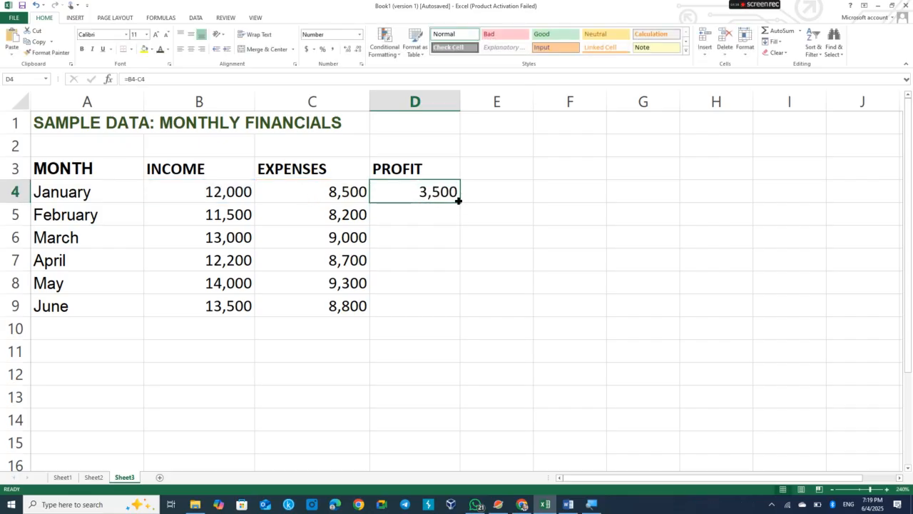
{"action": "double_click", "coordinate": [458, 201]}
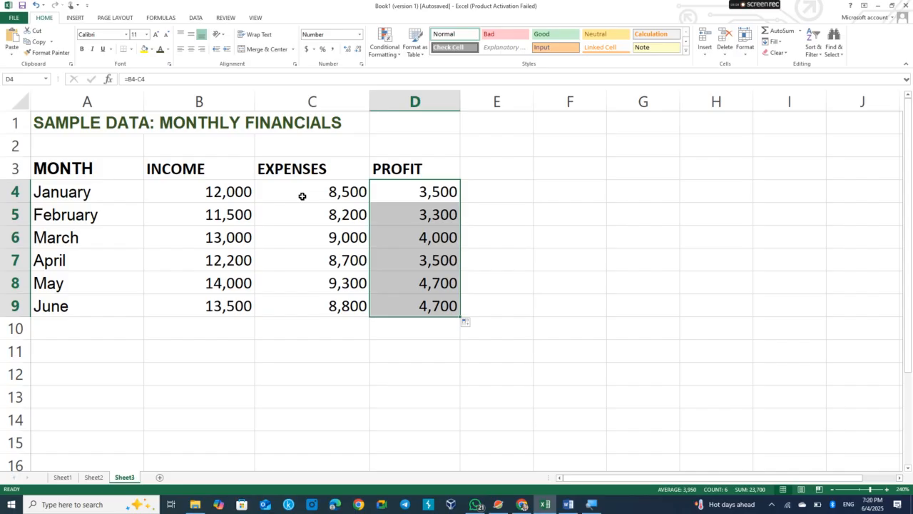
{"action": "scroll", "coordinate": [302, 195], "scroll_direction": "down", "scroll_amount": 1}
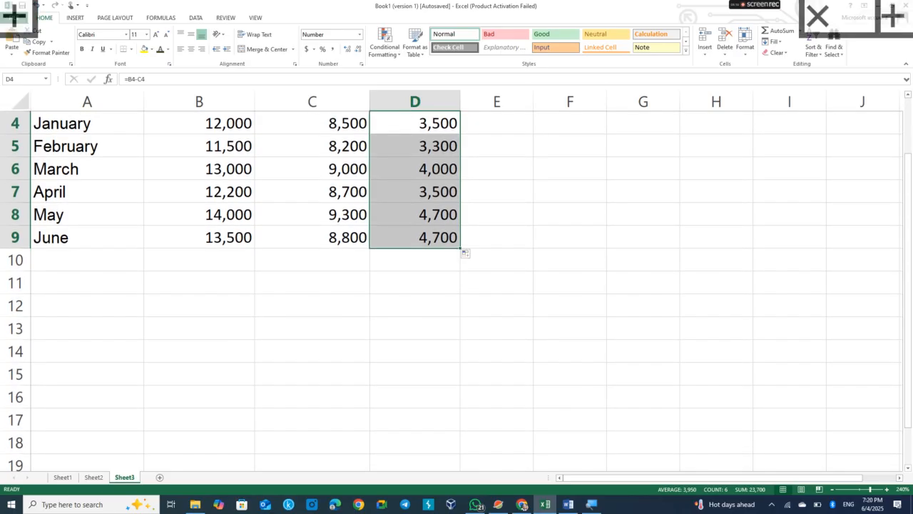
{"action": "scroll", "coordinate": [451, 291], "scroll_direction": "up", "scroll_amount": 1}
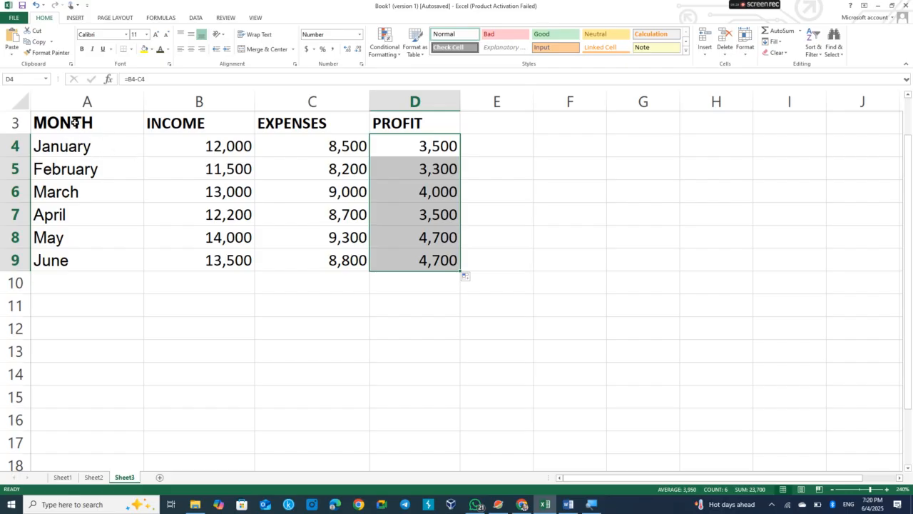
{"action": "scroll", "coordinate": [74, 123], "scroll_direction": "up", "scroll_amount": 1}
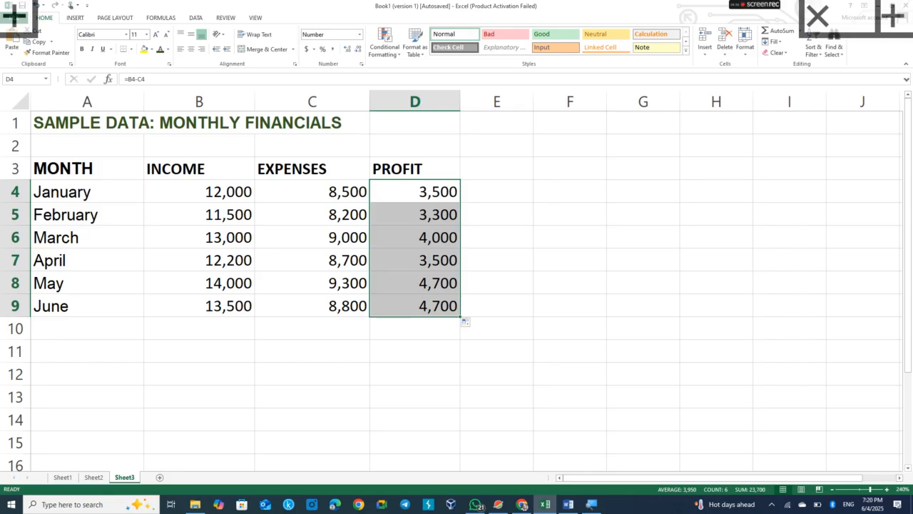
Select the table A3:D9 and insert a 2-D line chart with markers.
{"action": "left_click_drag", "start_coordinate": [69, 167], "coordinate": [216, 221]}
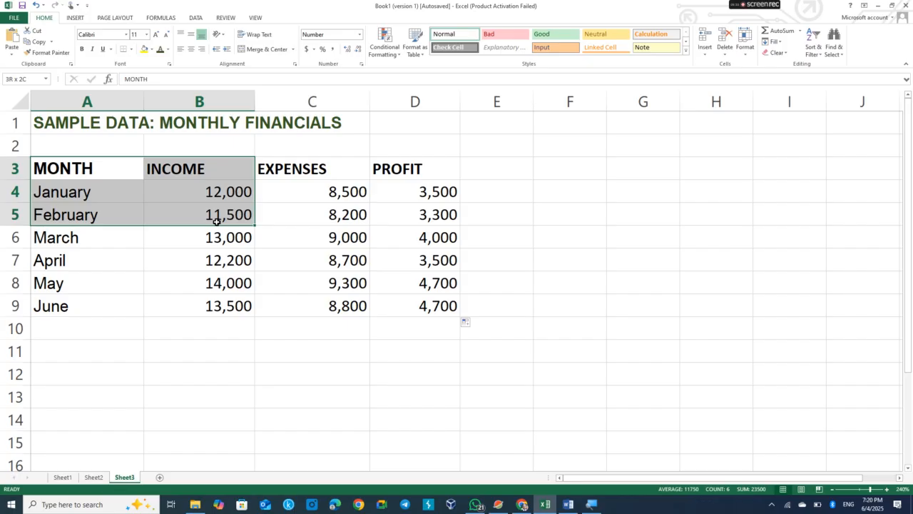
{"action": "left_click_drag", "start_coordinate": [216, 221], "coordinate": [426, 296]}
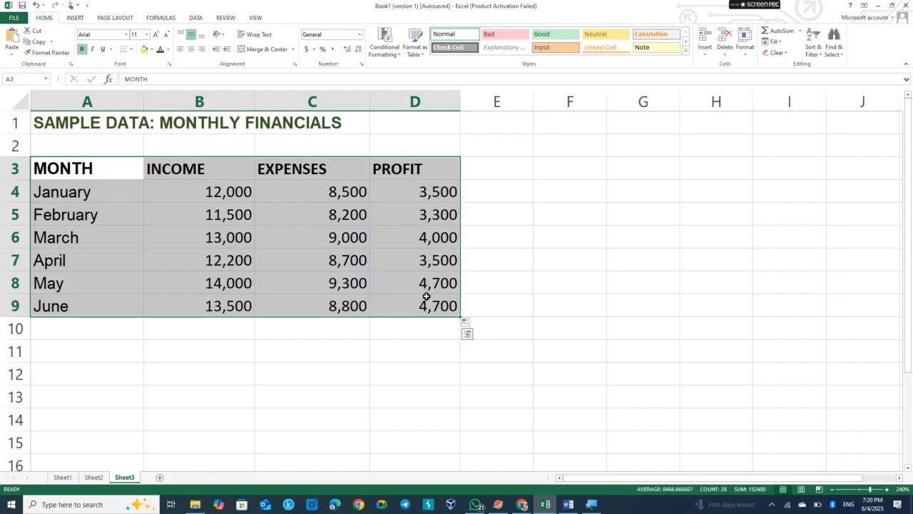
{"action": "left_click", "coordinate": [75, 17]}
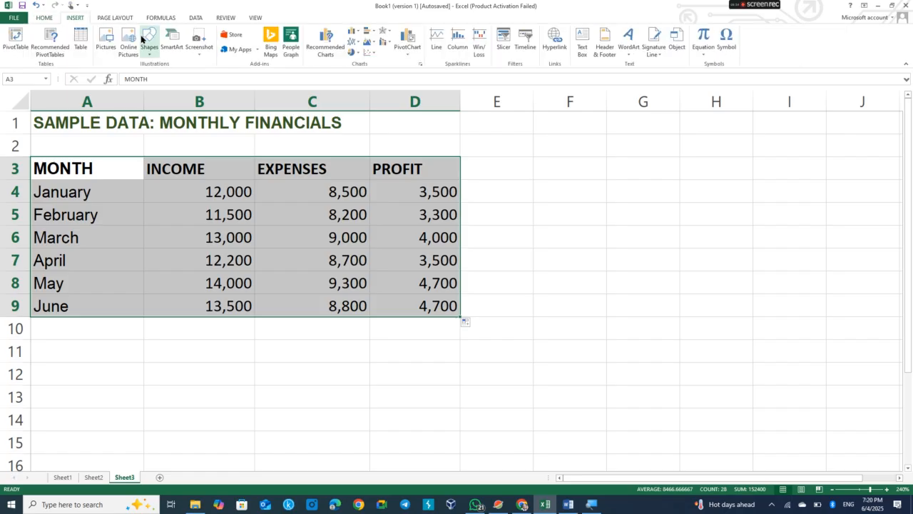
{"action": "left_click", "coordinate": [356, 44]}
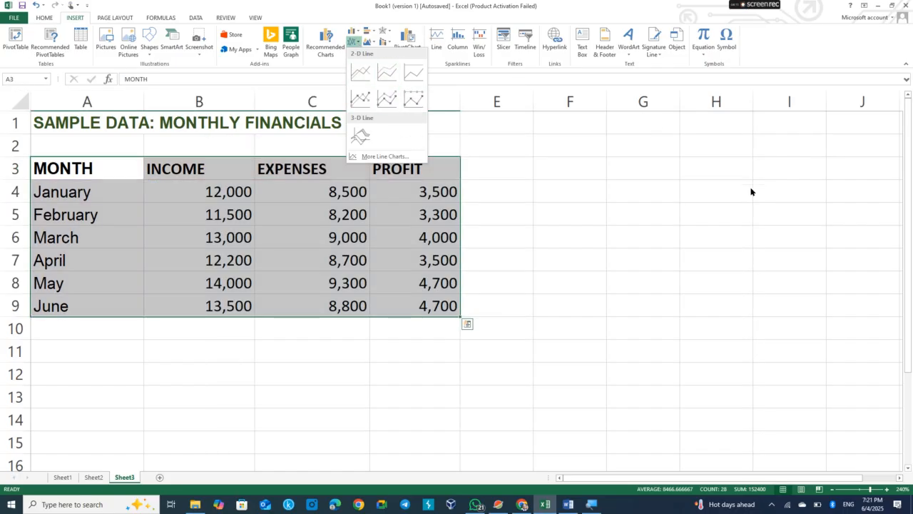
{"action": "left_click", "coordinate": [751, 191]}
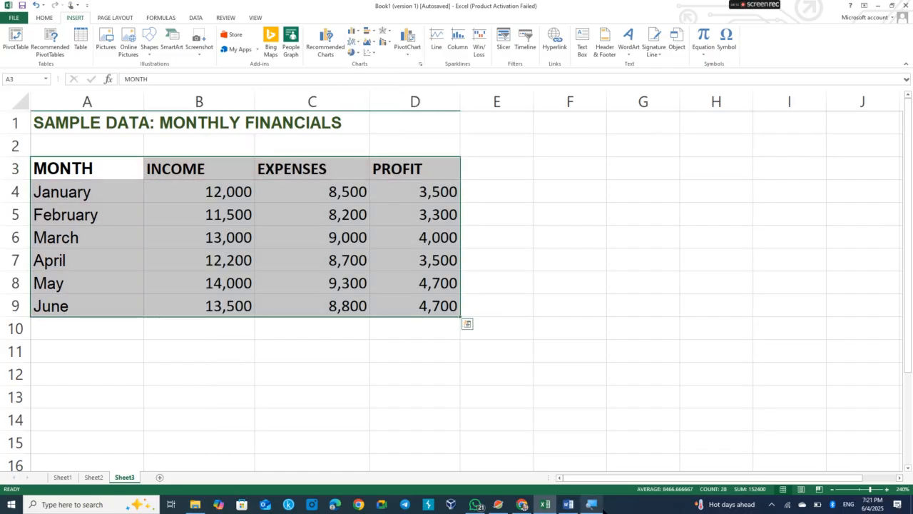
{"action": "left_click", "coordinate": [592, 504]}
{"action": "left_click", "coordinate": [188, 368]}
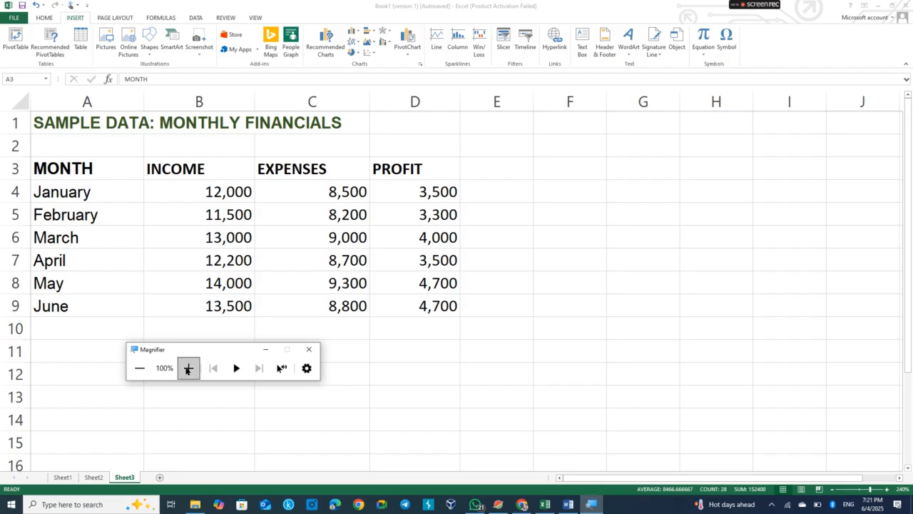
{"action": "left_click", "coordinate": [139, 238]}
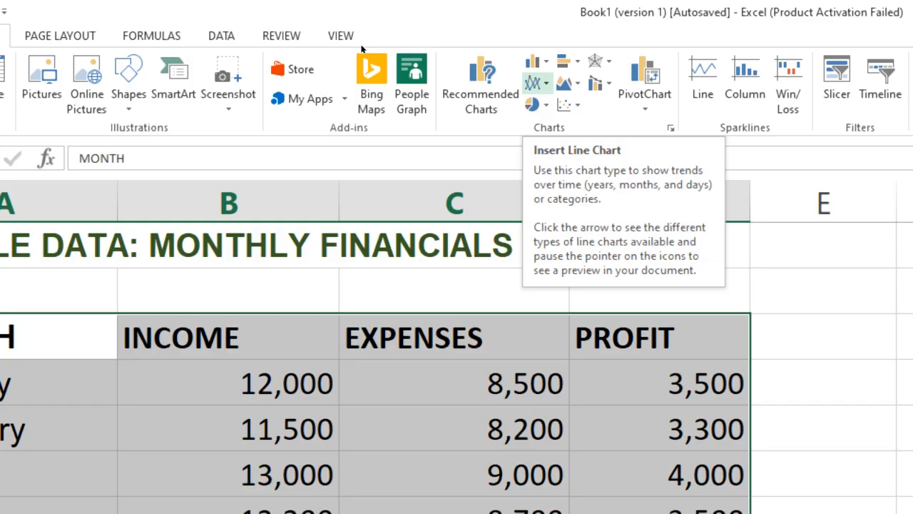
{"action": "left_click", "coordinate": [538, 83]}
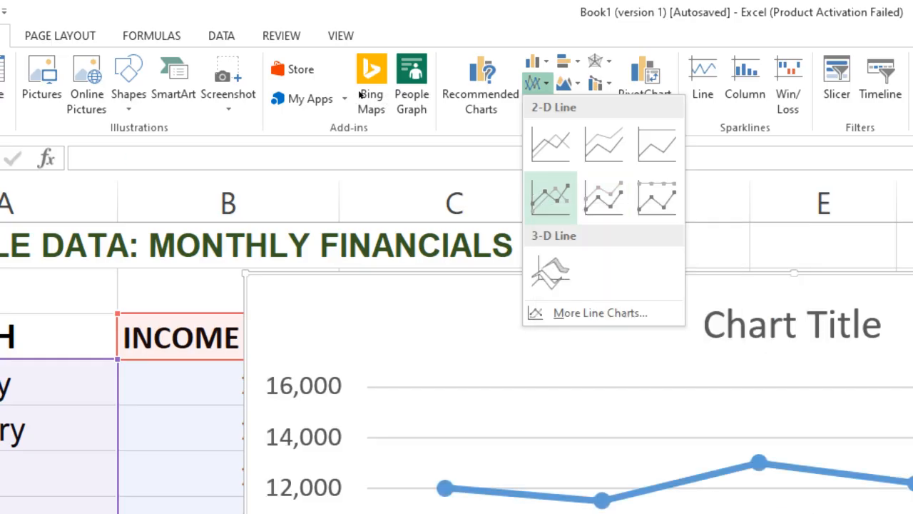
{"action": "left_click", "coordinate": [550, 194]}
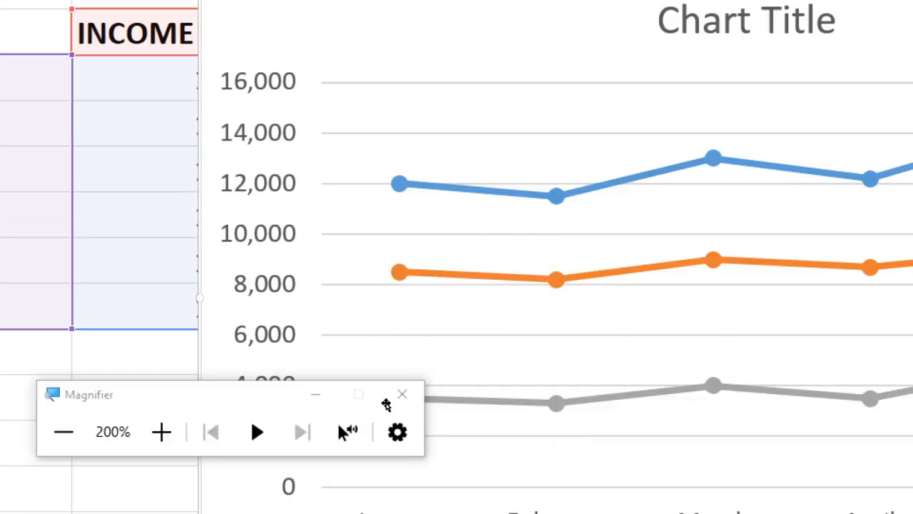
{"action": "key", "text": "super+minus"}
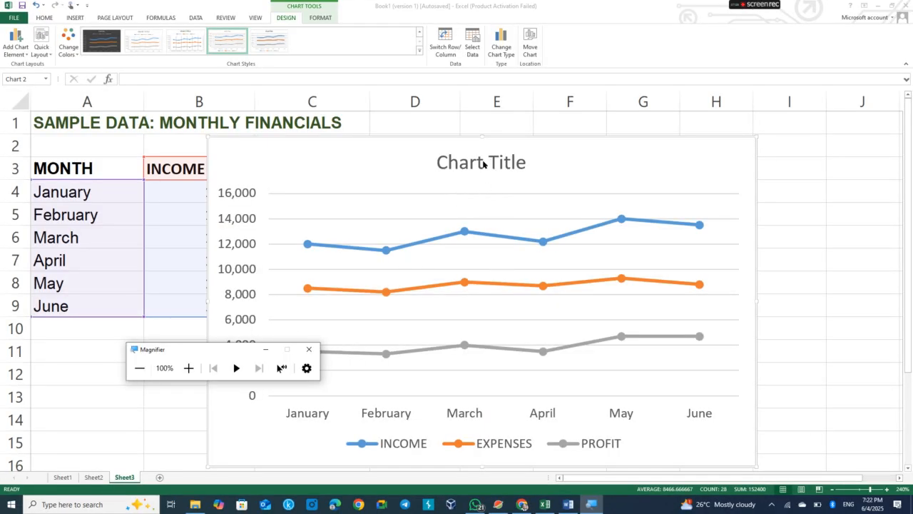
Rename the chart title to Monthly Financial Trend.
{"action": "left_click", "coordinate": [463, 172]}
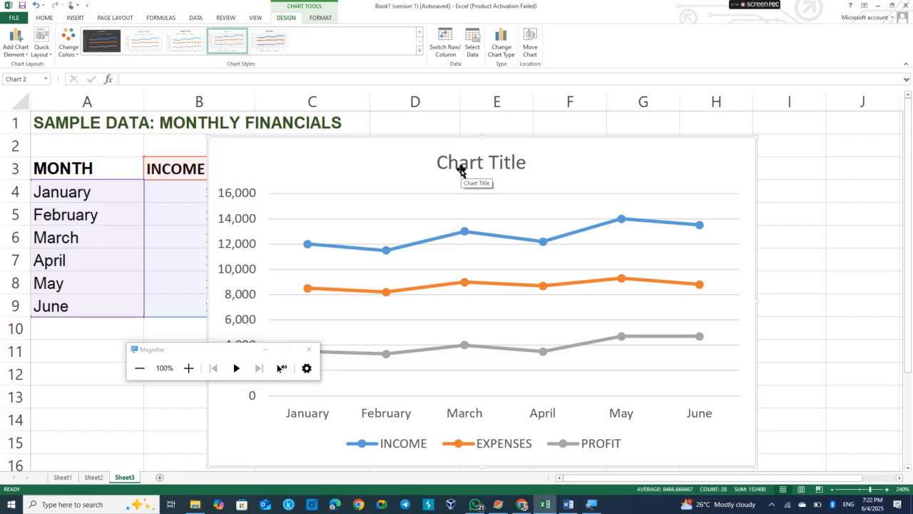
{"action": "left_click", "coordinate": [470, 164]}
{"action": "double_click", "coordinate": [470, 163]}
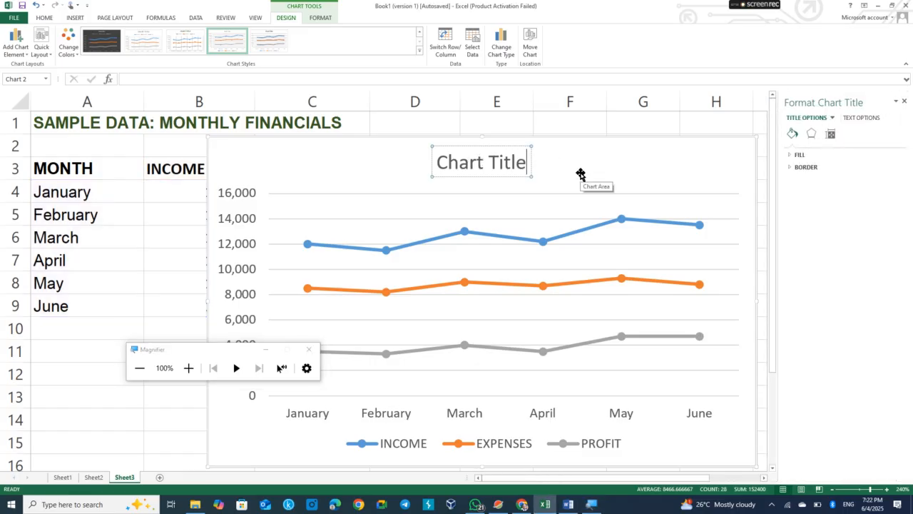
{"action": "key", "text": "BackSpace"}
{"action": "key", "text": "BackSpace"}
{"action": "key", "text": "BackSpace"}
{"action": "key", "text": "BackSpace"}
{"action": "key", "text": "BackSpace"}
{"action": "key", "text": "BackSpace"}
{"action": "key", "text": "BackSpace"}
{"action": "key", "text": "BackSpace"}
{"action": "key", "text": "BackSpace"}
{"action": "key", "text": "BackSpace"}
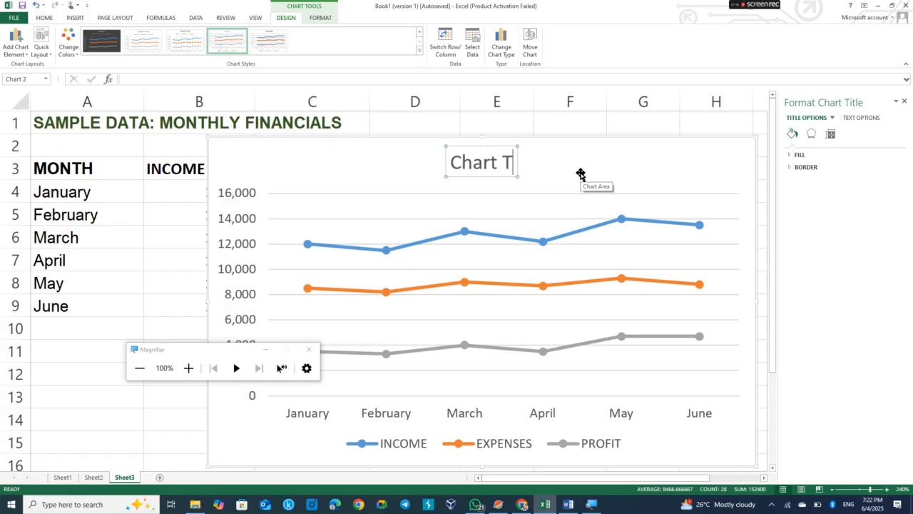
{"action": "key", "text": "BackSpace"}
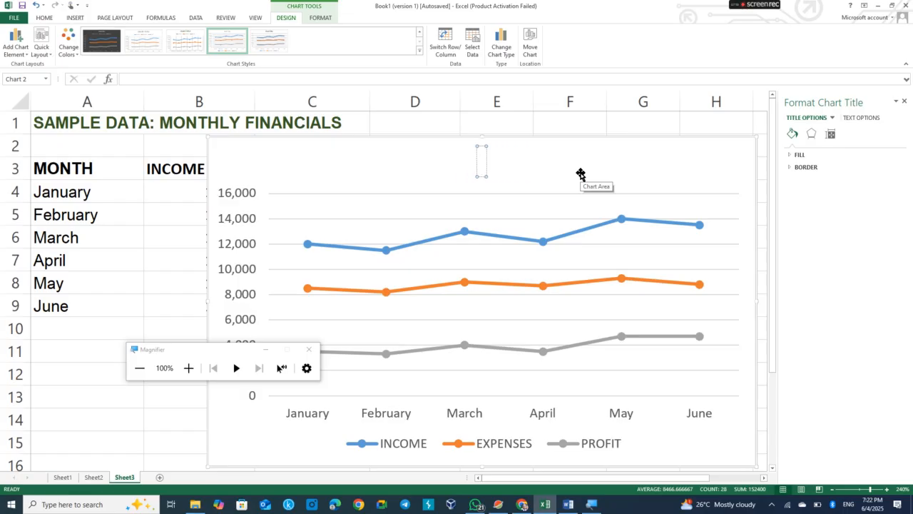
{"action": "type", "text": "mONTH"}
{"action": "key", "text": "BackSpace"}
{"action": "key", "text": "BackSpace"}
{"action": "key", "text": "BackSpace"}
{"action": "key", "text": "BackSpace"}
{"action": "key", "text": "BackSpace"}
{"action": "type", "text": "Mont"}
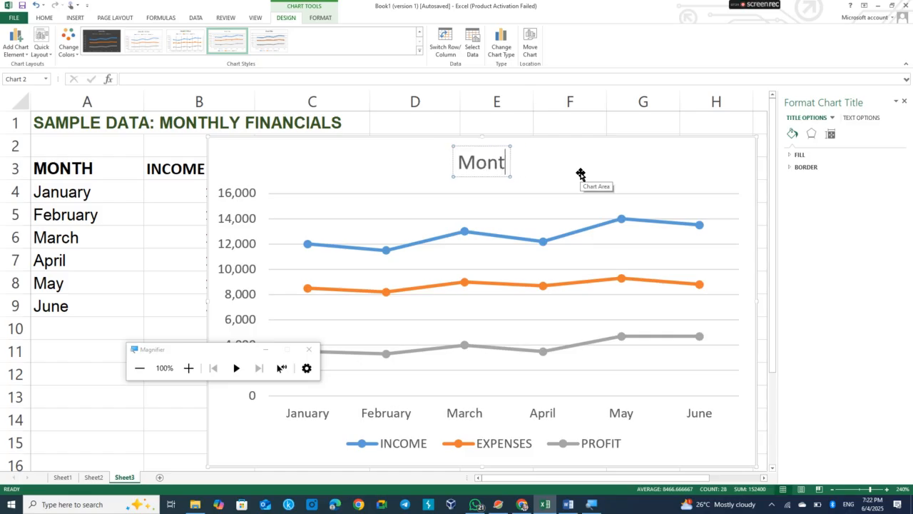
{"action": "type", "text": "hl"}
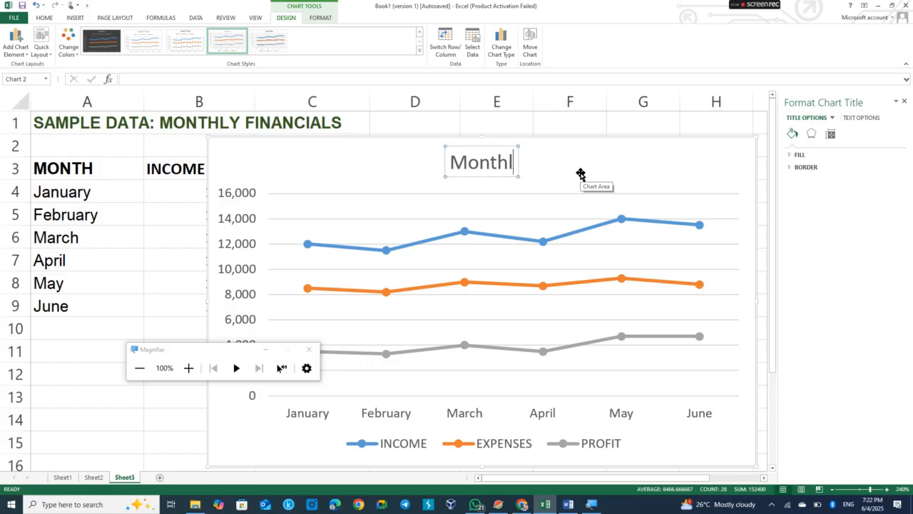
{"action": "type", "text": "y Fi"}
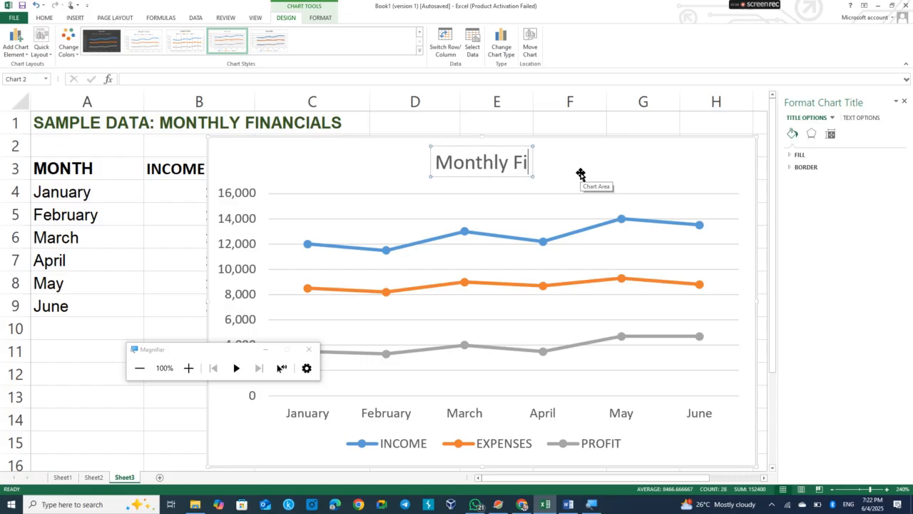
{"action": "type", "text": "nancila"}
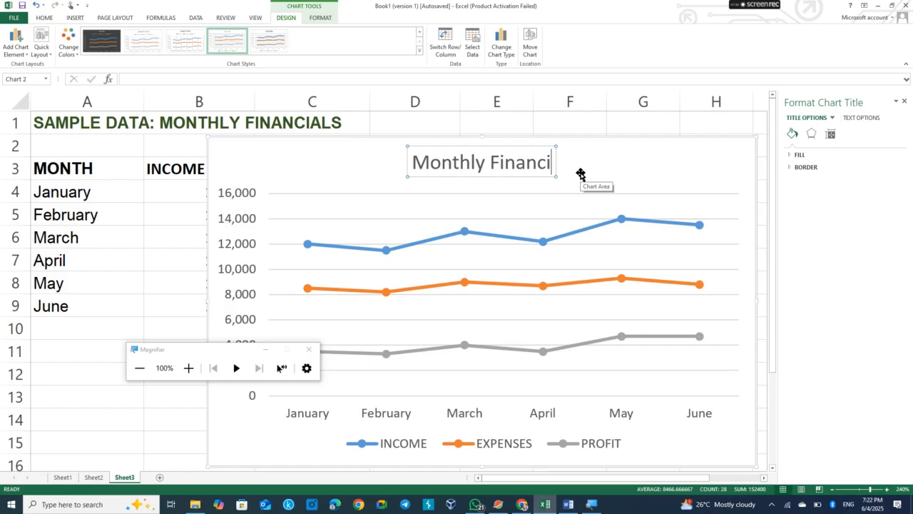
{"action": "key", "text": "BackSpace"}
{"action": "key", "text": "BackSpace"}
{"action": "type", "text": "al Trend"}
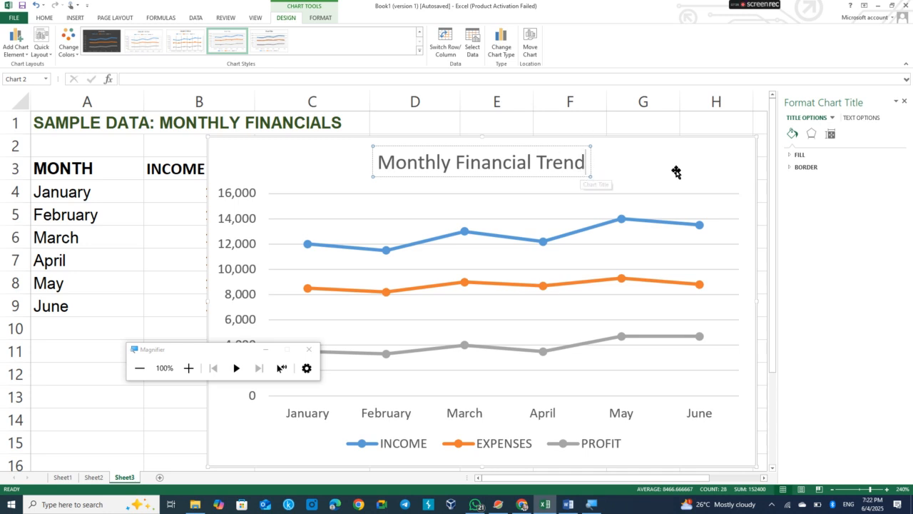
Make the chart title bold.
{"action": "triple_click", "coordinate": [472, 165]}
{"action": "key", "text": "ctrl+b"}
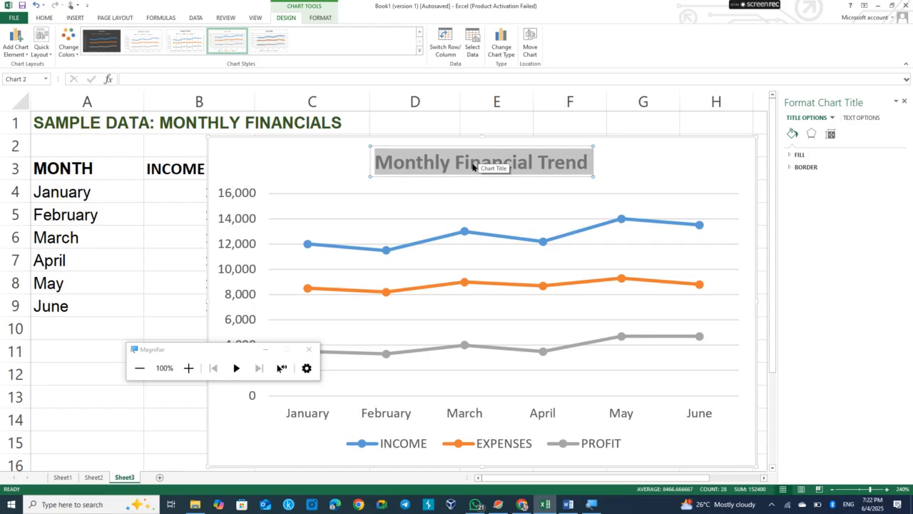
{"action": "left_click", "coordinate": [667, 194]}
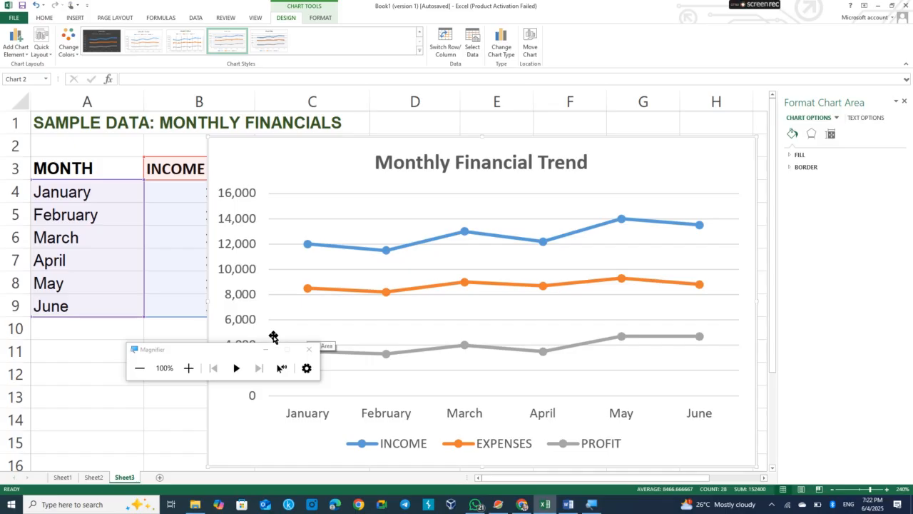
{"action": "left_click_drag", "start_coordinate": [214, 349], "coordinate": [59, 364]}
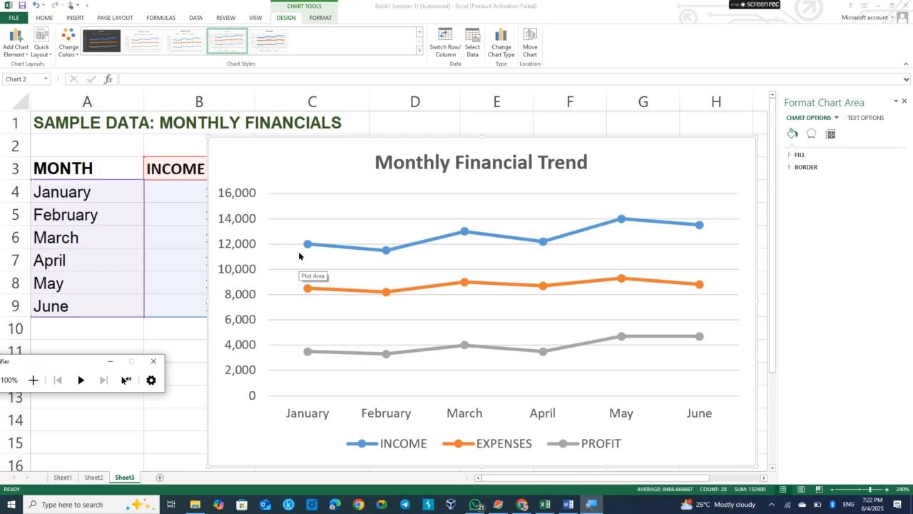
{"action": "mouse_move", "coordinate": [308, 247]}
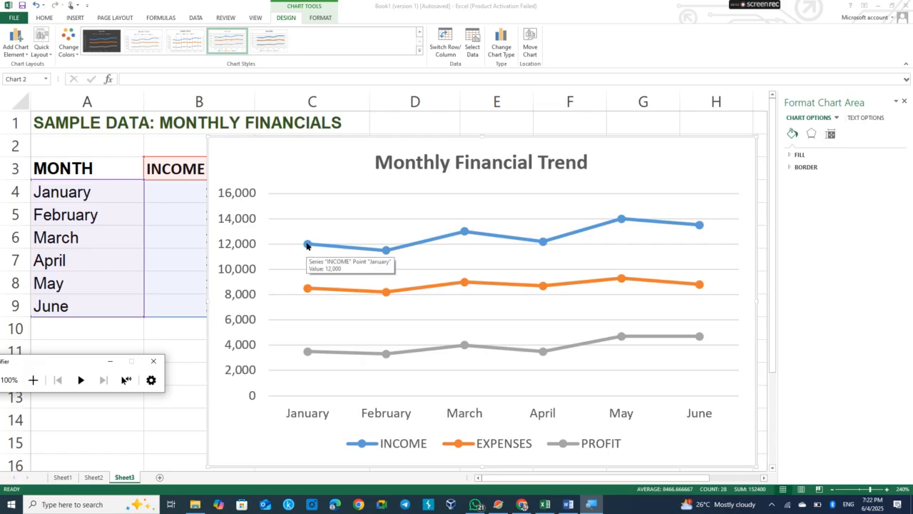
Examine the values of the data points on the income, expenses and profit lines of the chart.
{"action": "mouse_move", "coordinate": [350, 253]}
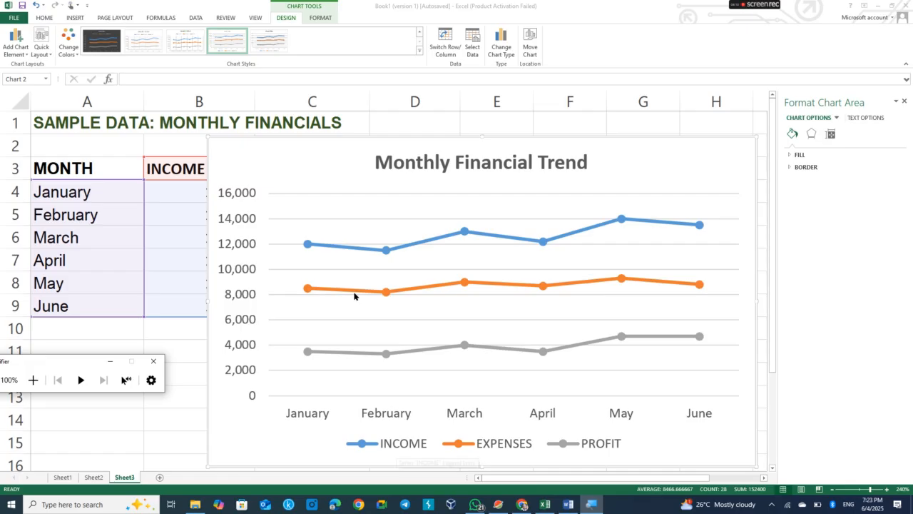
{"action": "mouse_move", "coordinate": [386, 251]}
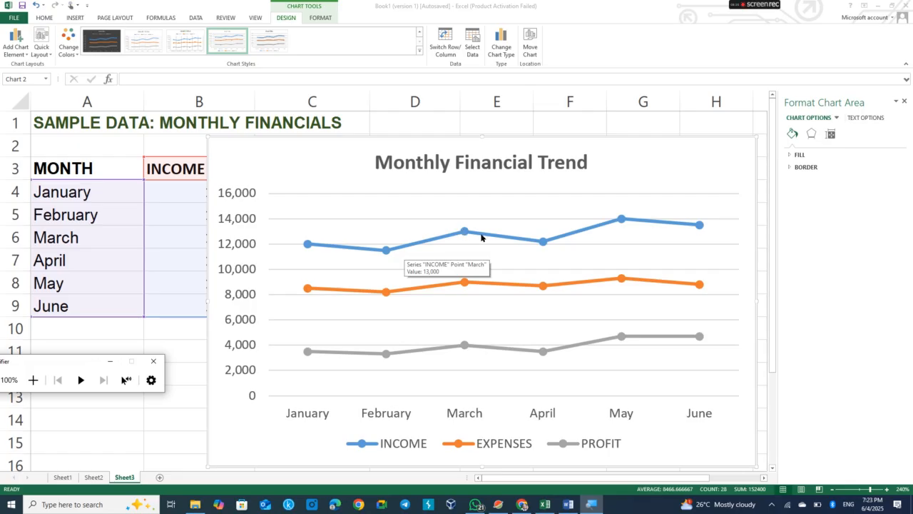
{"action": "mouse_move", "coordinate": [538, 245]}
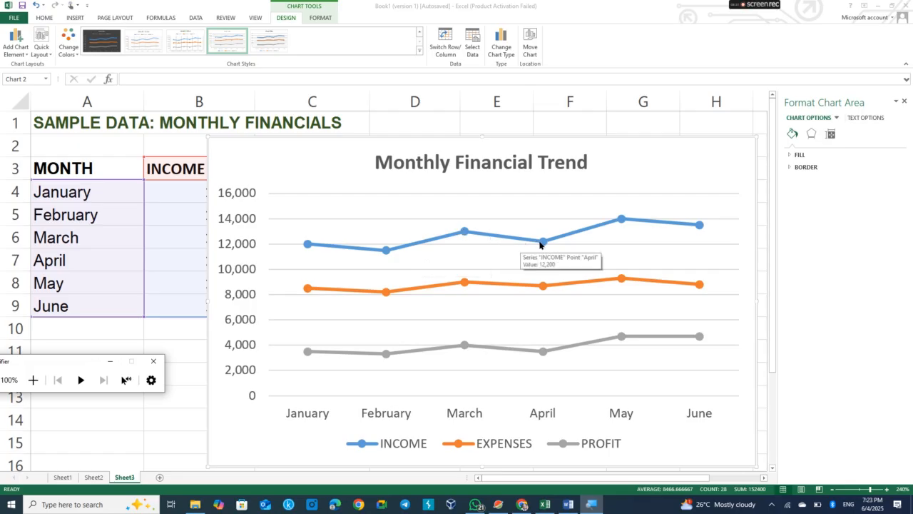
{"action": "mouse_move", "coordinate": [620, 221]}
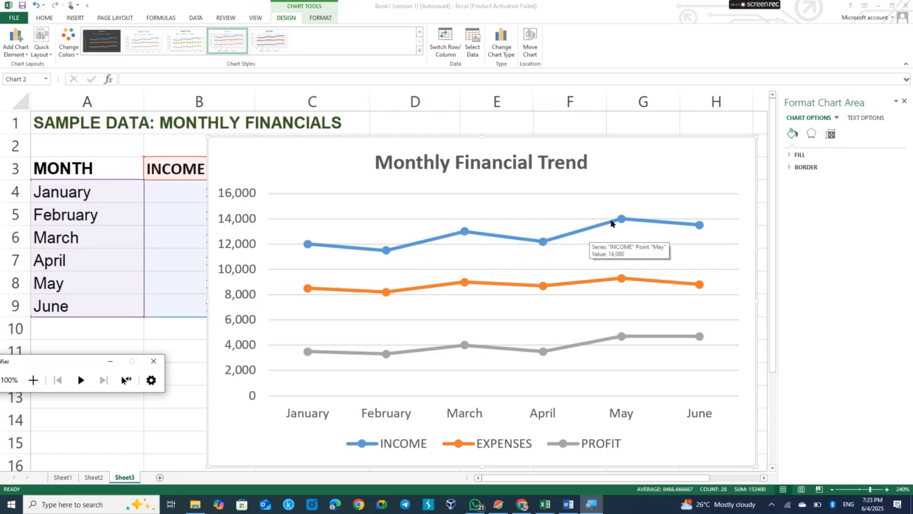
{"action": "mouse_move", "coordinate": [695, 229]}
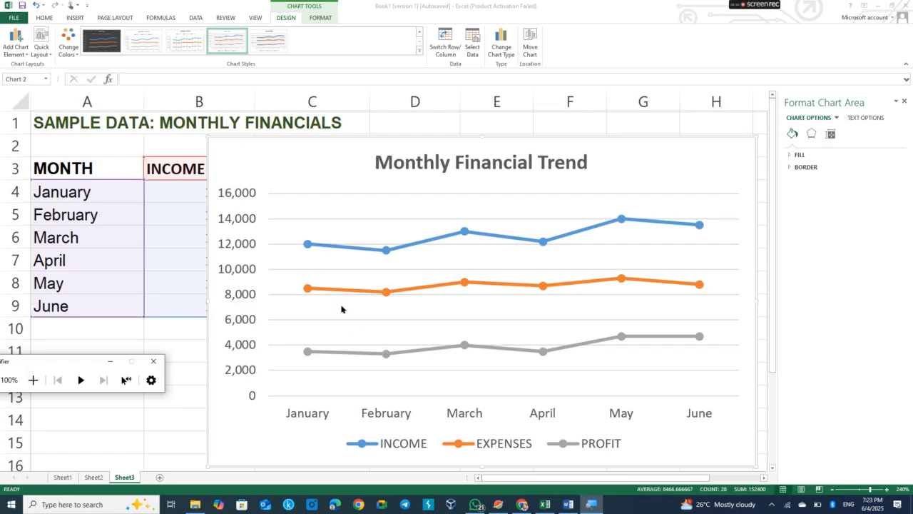
{"action": "mouse_move", "coordinate": [306, 291]}
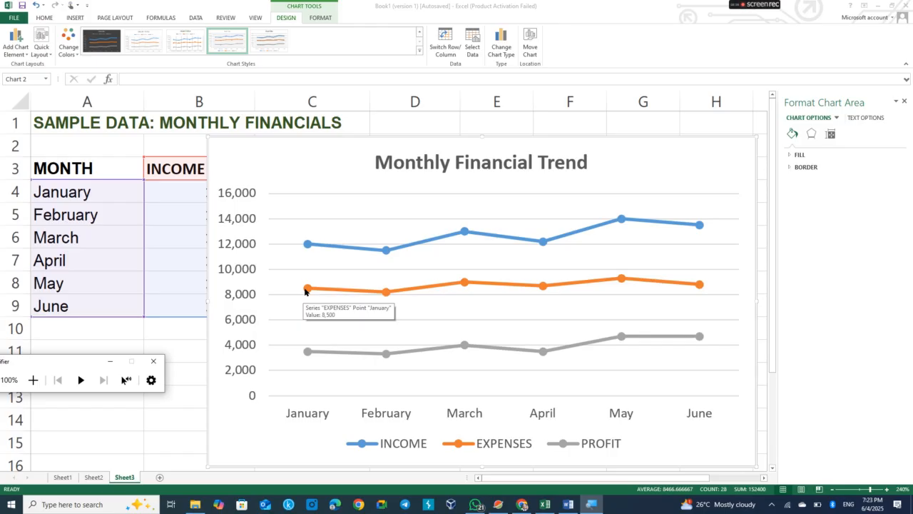
{"action": "mouse_move", "coordinate": [382, 295]}
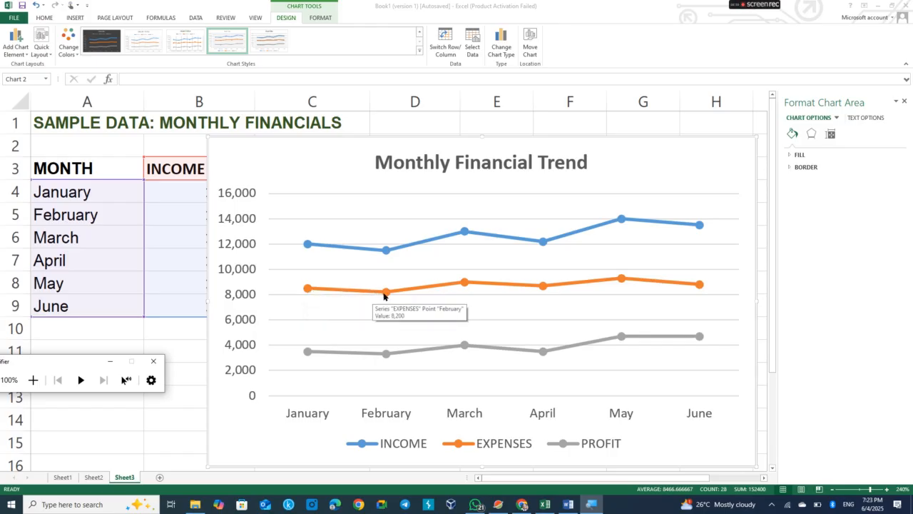
{"action": "mouse_move", "coordinate": [458, 287]}
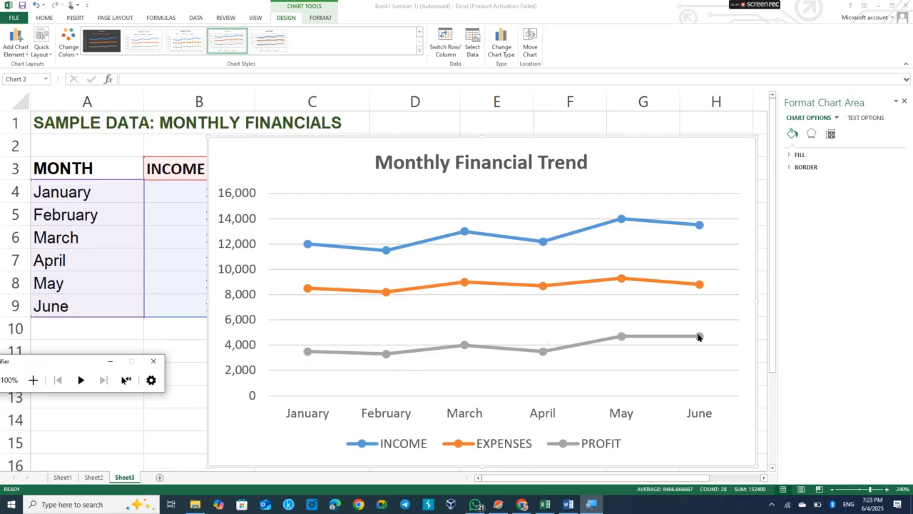
{"action": "mouse_move", "coordinate": [699, 337]}
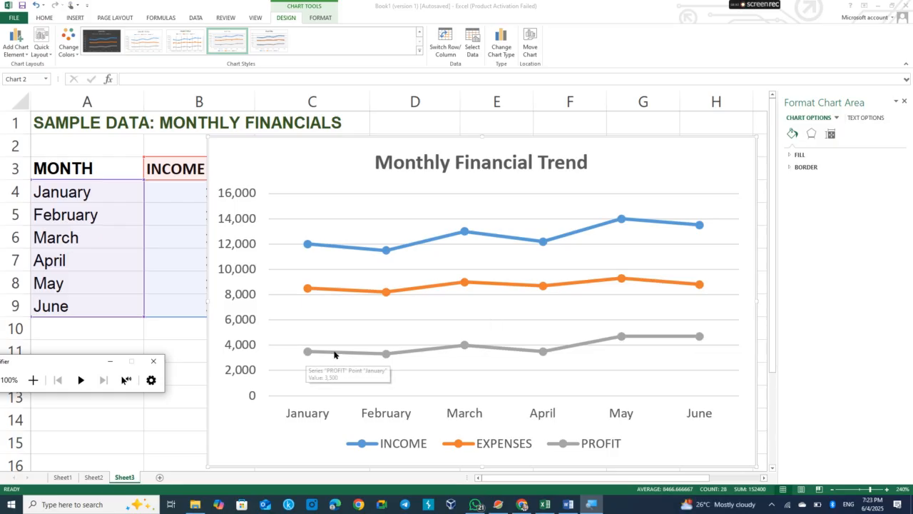
{"action": "mouse_move", "coordinate": [376, 356]}
{"action": "mouse_move", "coordinate": [462, 346]}
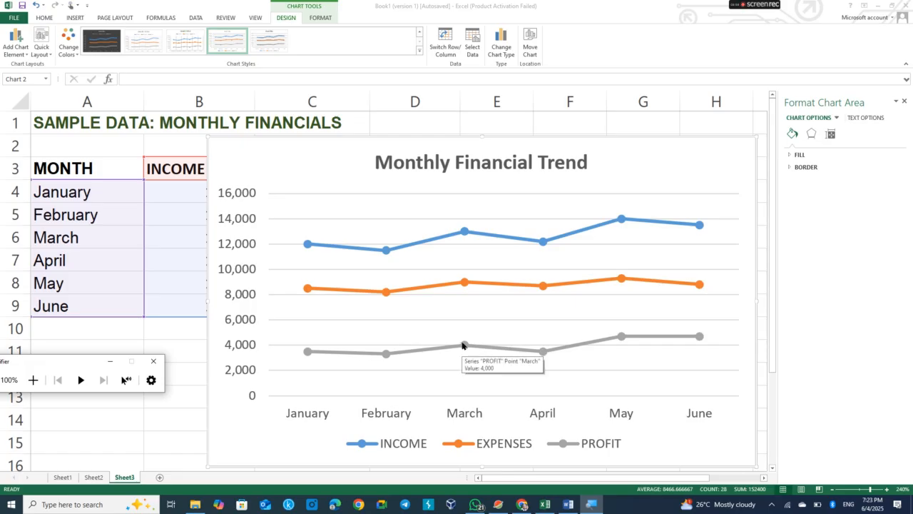
{"action": "mouse_move", "coordinate": [542, 353]}
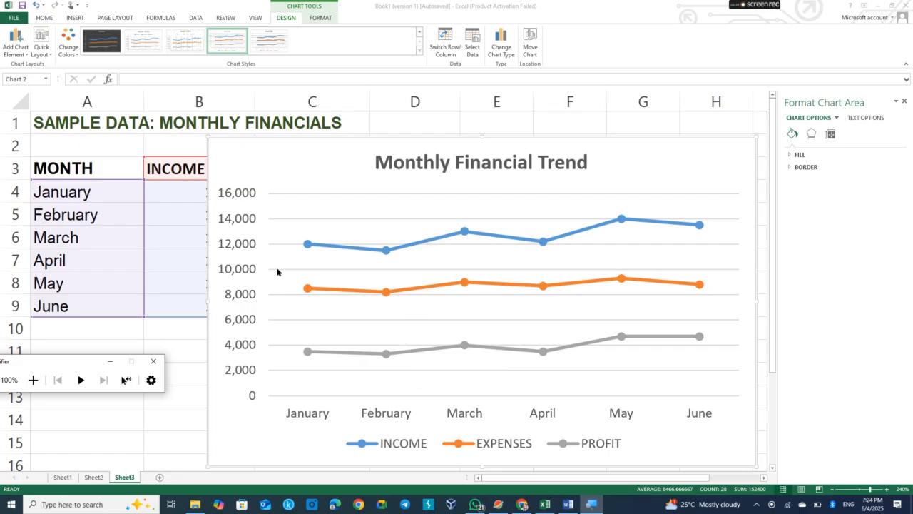
Move the line chart below the data table so the table columns are fully visible.
{"action": "left_click", "coordinate": [348, 141]}
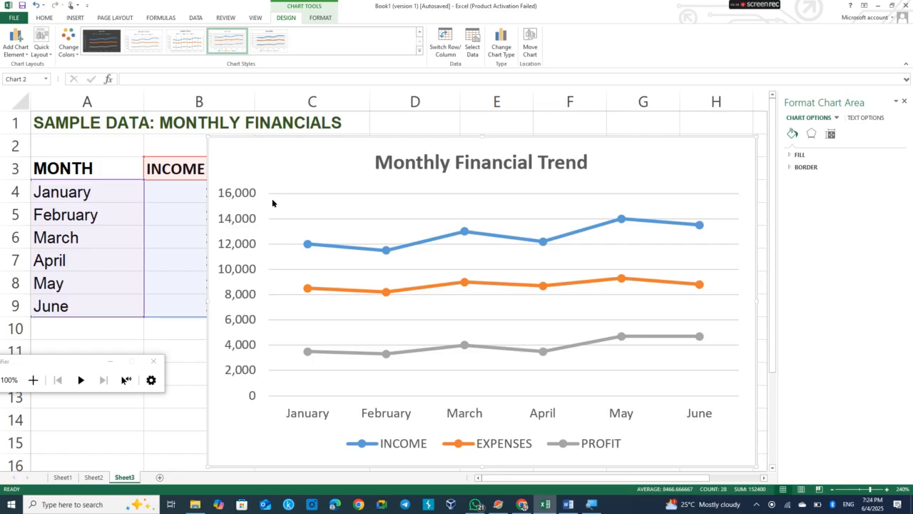
{"action": "right_click", "coordinate": [292, 168]}
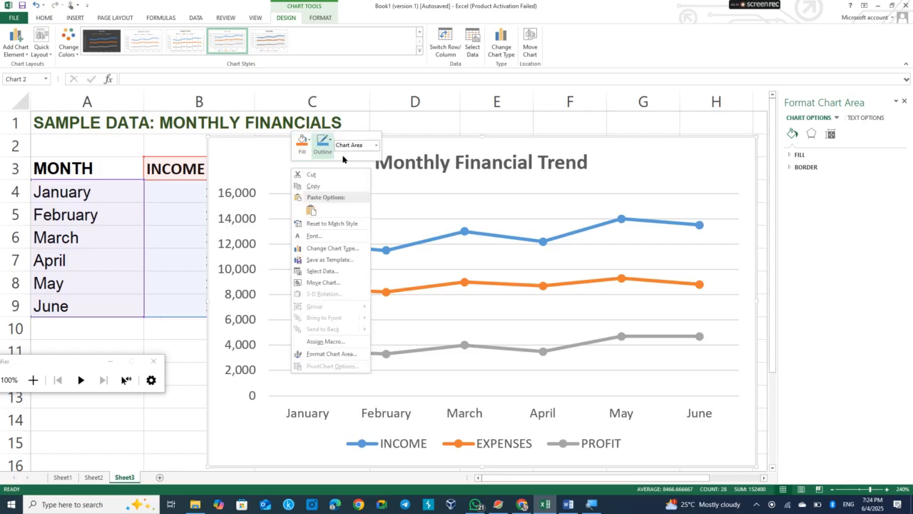
{"action": "left_click", "coordinate": [328, 187]}
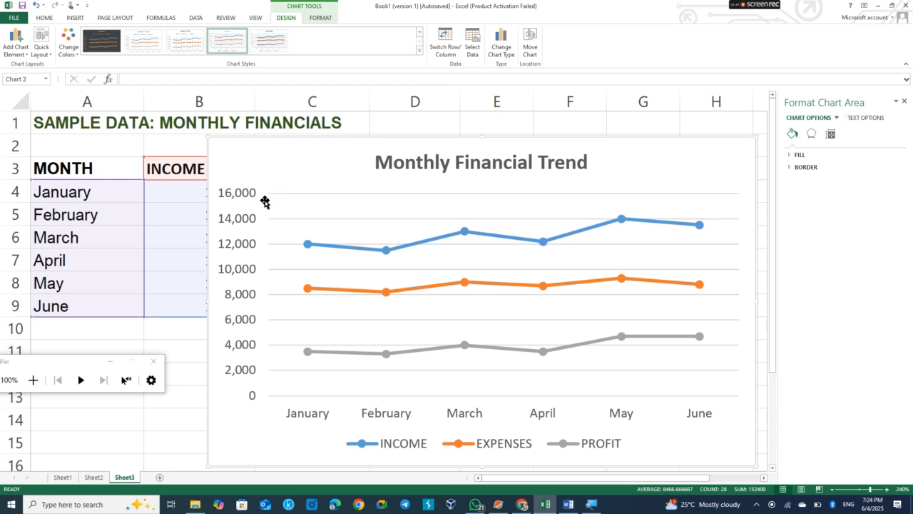
{"action": "left_click", "coordinate": [109, 363]}
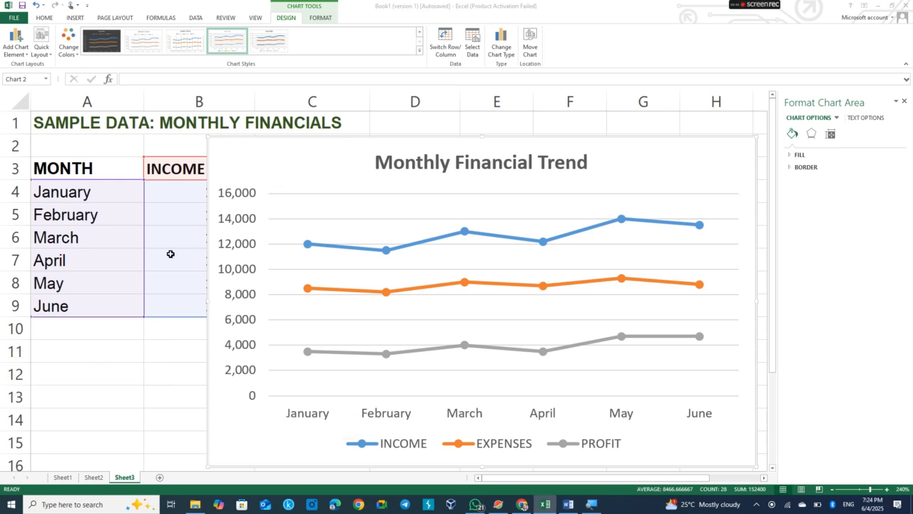
{"action": "left_click_drag", "start_coordinate": [251, 135], "coordinate": [70, 342]}
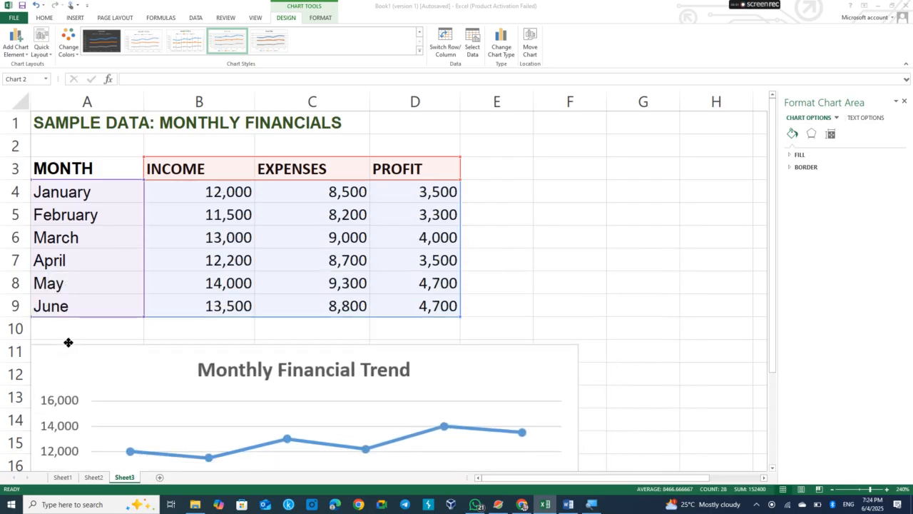
Select the header row A3:D3 and insert a 2-D clustered column chart.
{"action": "left_click", "coordinate": [521, 262]}
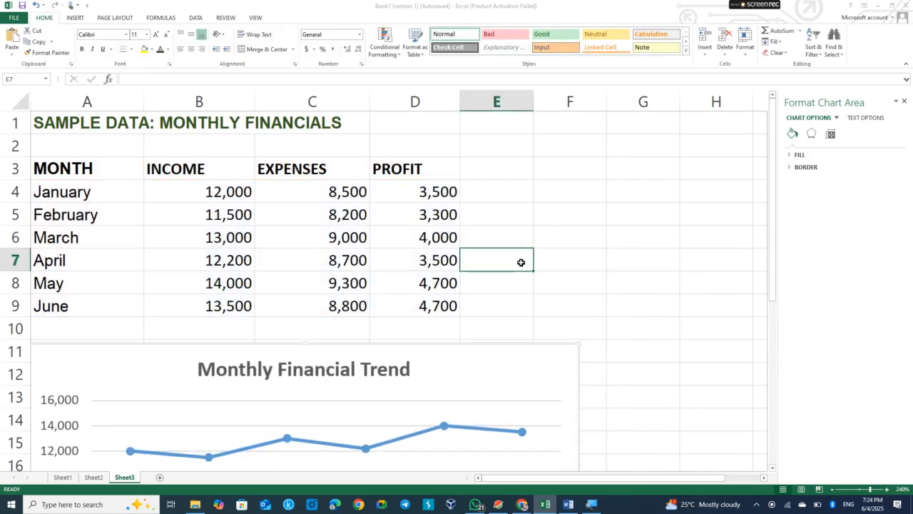
{"action": "left_click", "coordinate": [83, 169]}
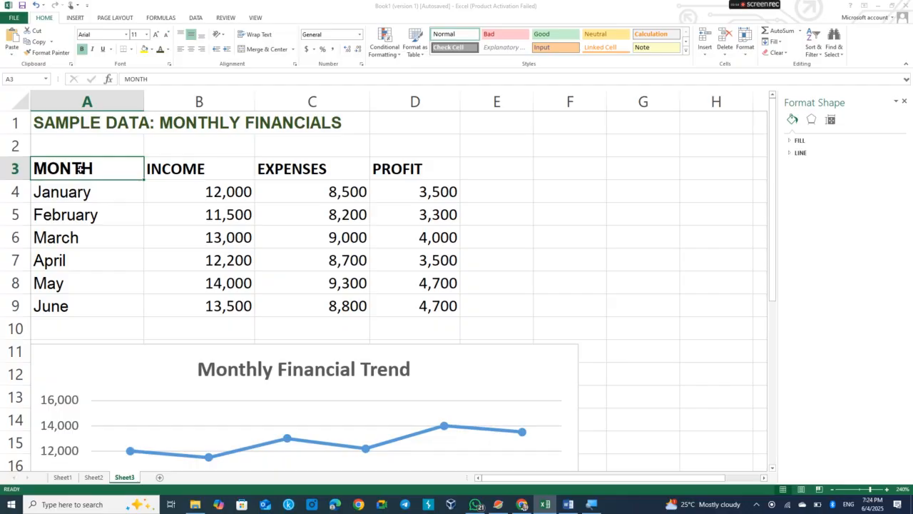
{"action": "left_click_drag", "start_coordinate": [101, 164], "coordinate": [415, 161]}
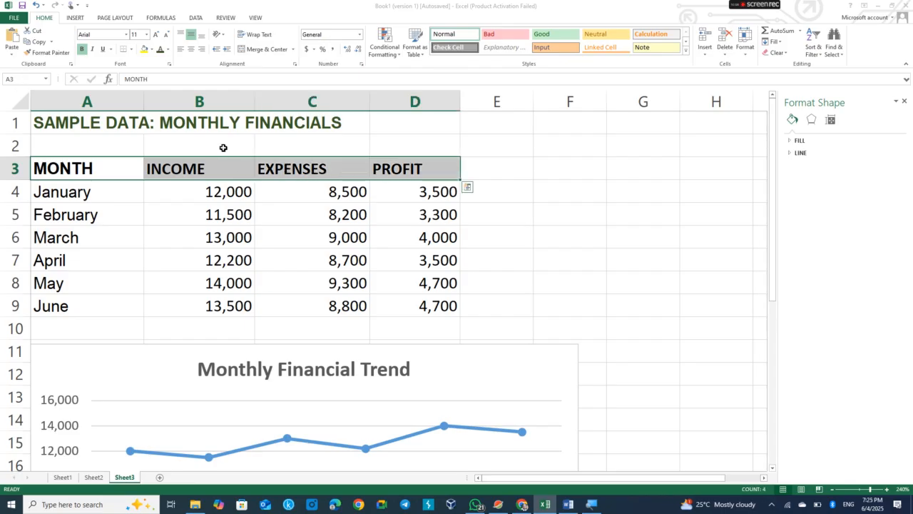
{"action": "left_click", "coordinate": [74, 17]}
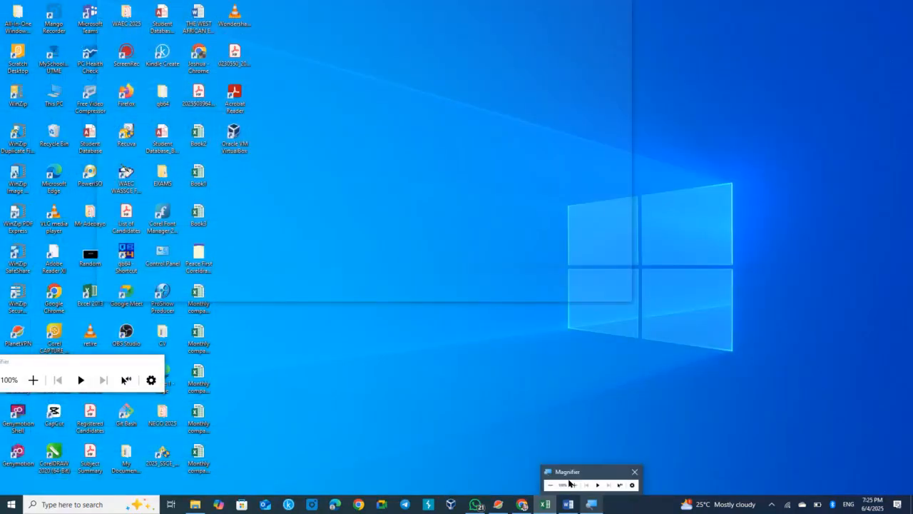
{"action": "left_click", "coordinate": [591, 479]}
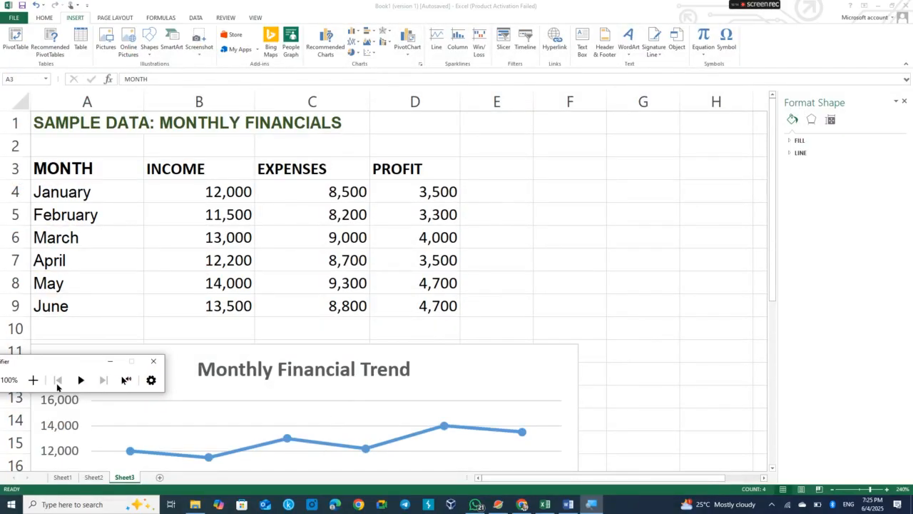
{"action": "left_click", "coordinate": [33, 379]}
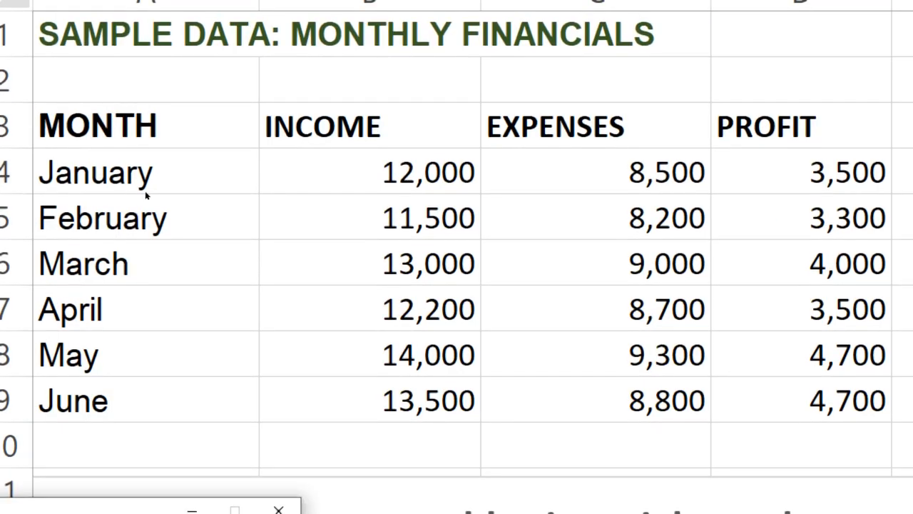
{"action": "left_click", "coordinate": [158, 237]}
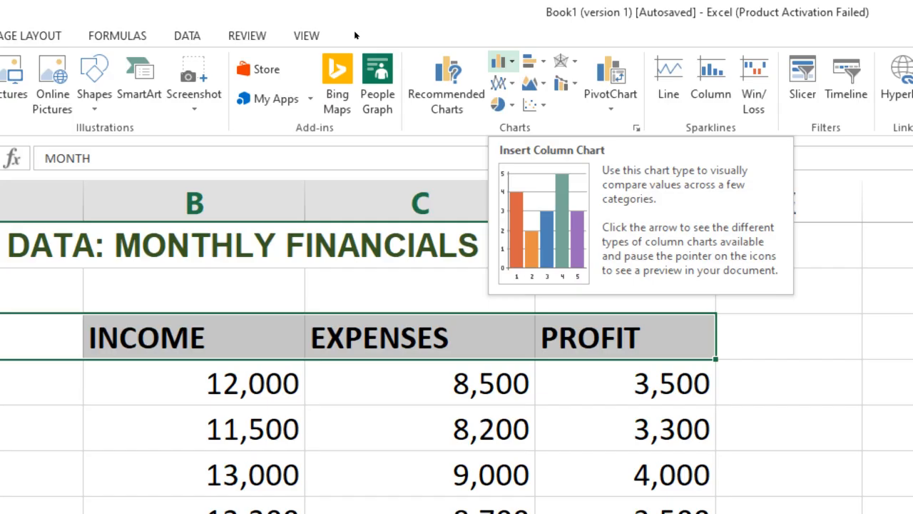
{"action": "left_click", "coordinate": [502, 61]}
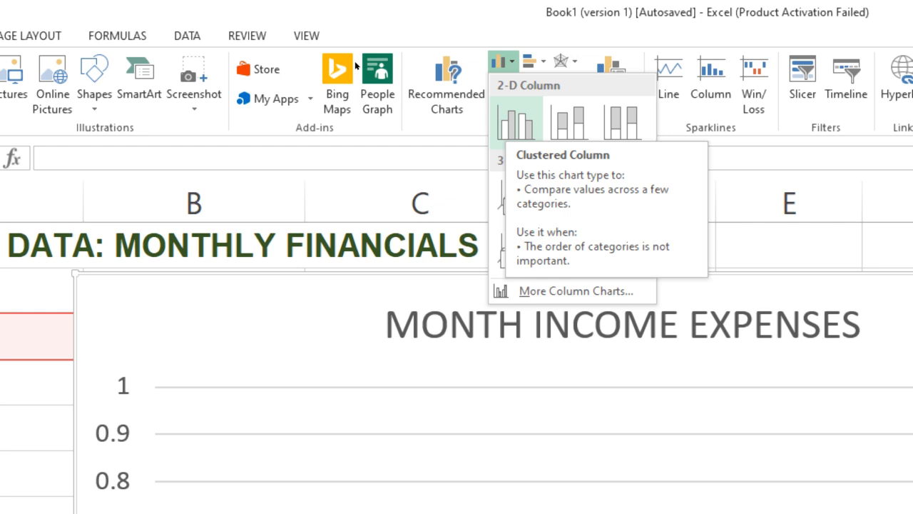
{"action": "key", "text": "Return"}
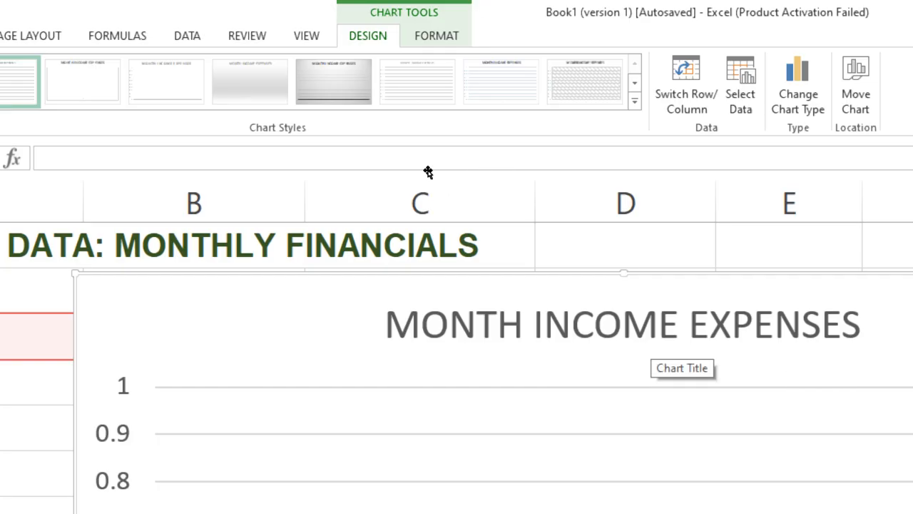
Rename the new column chart's title to MONTHLY PROFIT.
{"action": "left_click", "coordinate": [657, 326]}
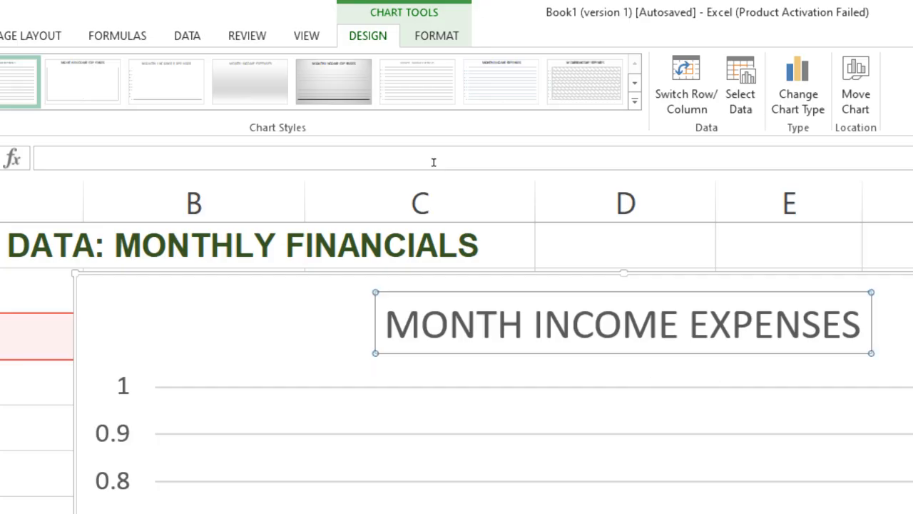
{"action": "triple_click", "coordinate": [657, 325]}
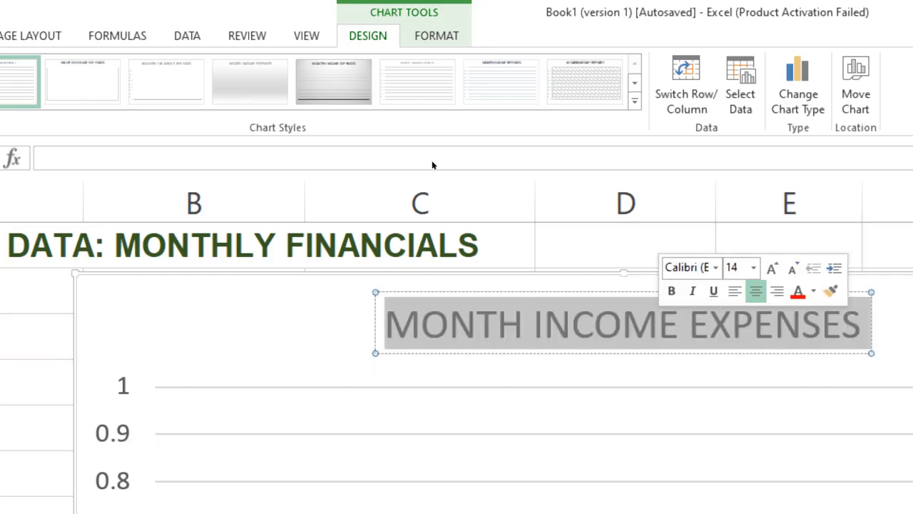
{"action": "type", "text": "m"}
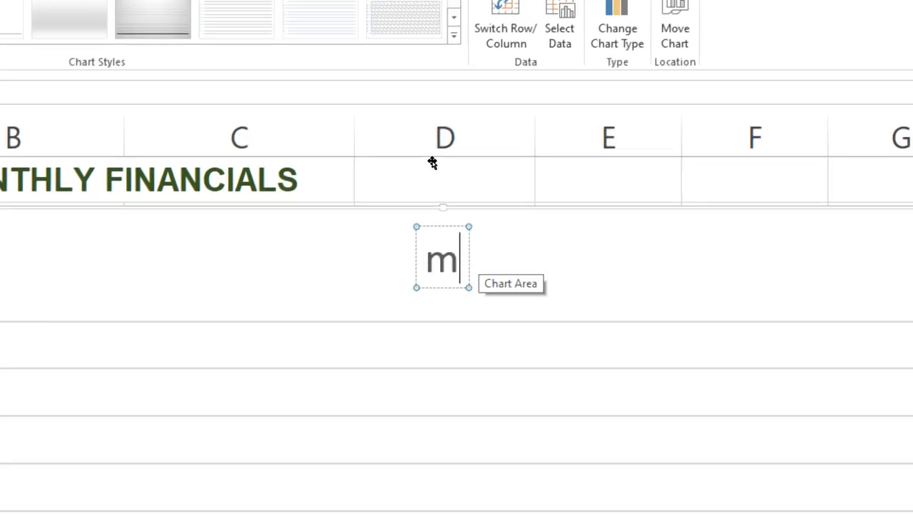
{"action": "key", "text": "BackSpace"}
{"action": "type", "text": "MON"}
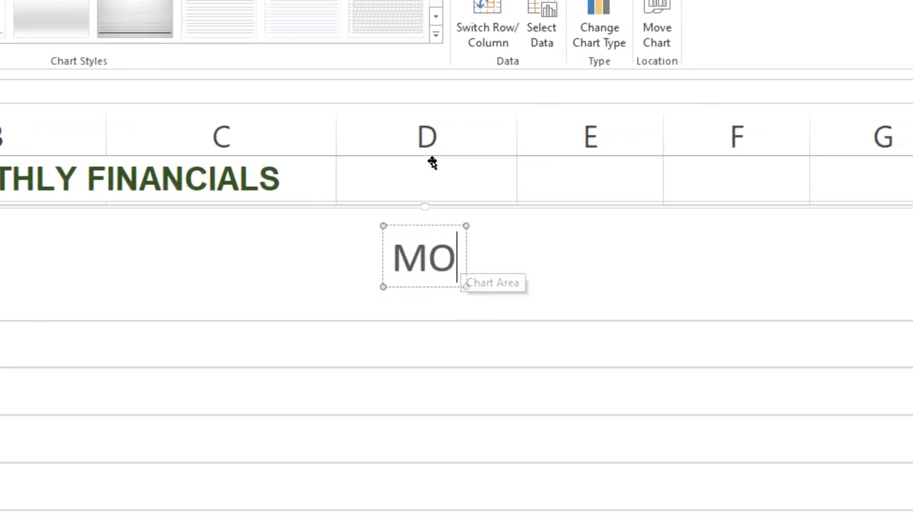
{"action": "type", "text": "TH"}
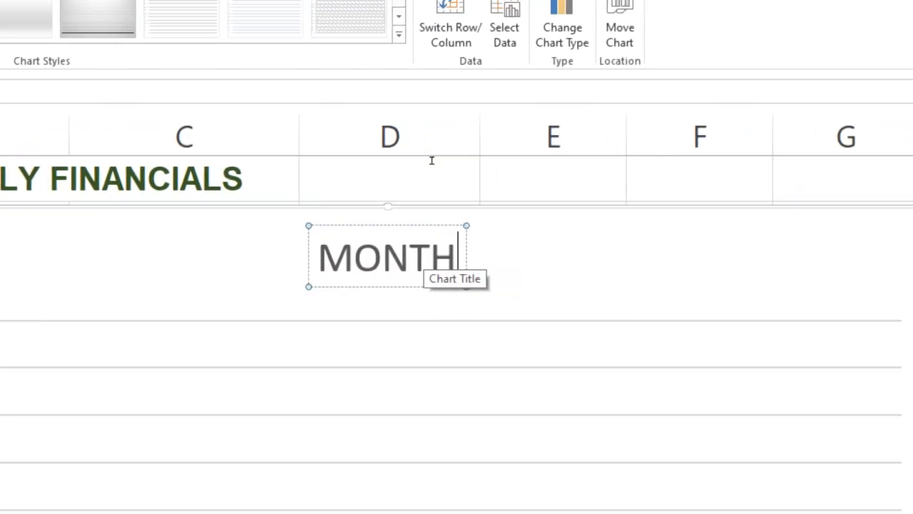
{"action": "type", "text": "LY"}
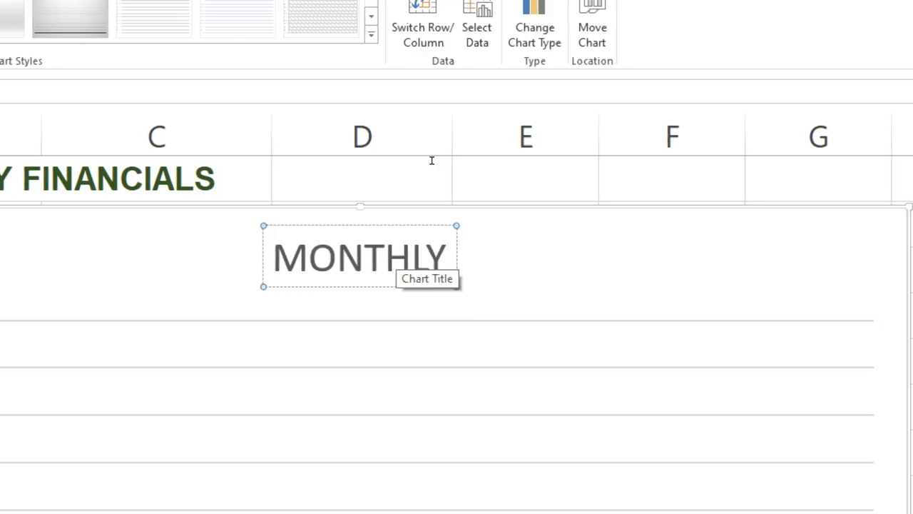
{"action": "type", "text": " PROFIT"}
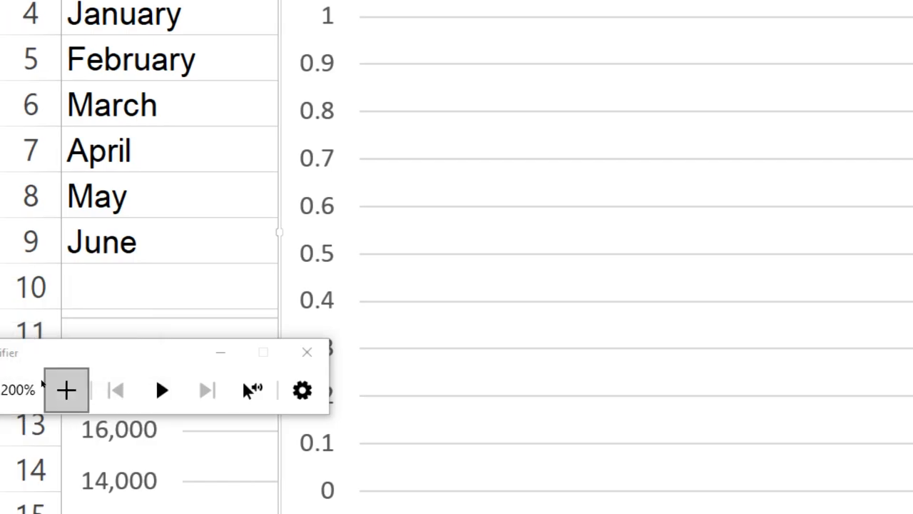
{"action": "left_click_drag", "start_coordinate": [76, 360], "coordinate": [169, 349]}
{"action": "left_click", "coordinate": [217, 377]}
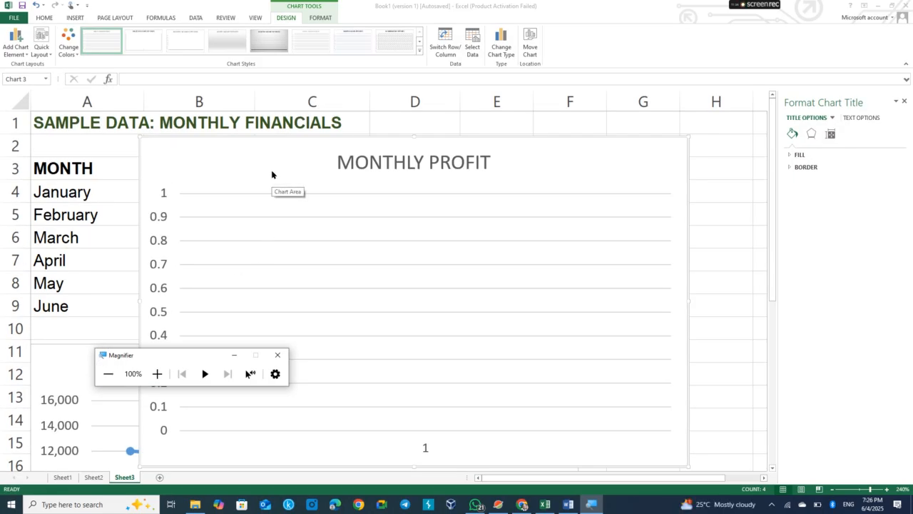
{"action": "left_click", "coordinate": [272, 176]}
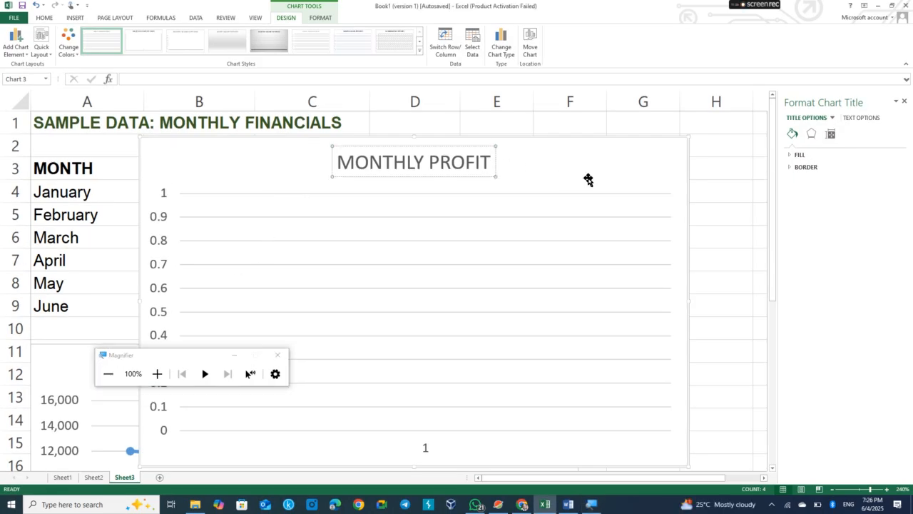
{"action": "left_click", "coordinate": [703, 242]}
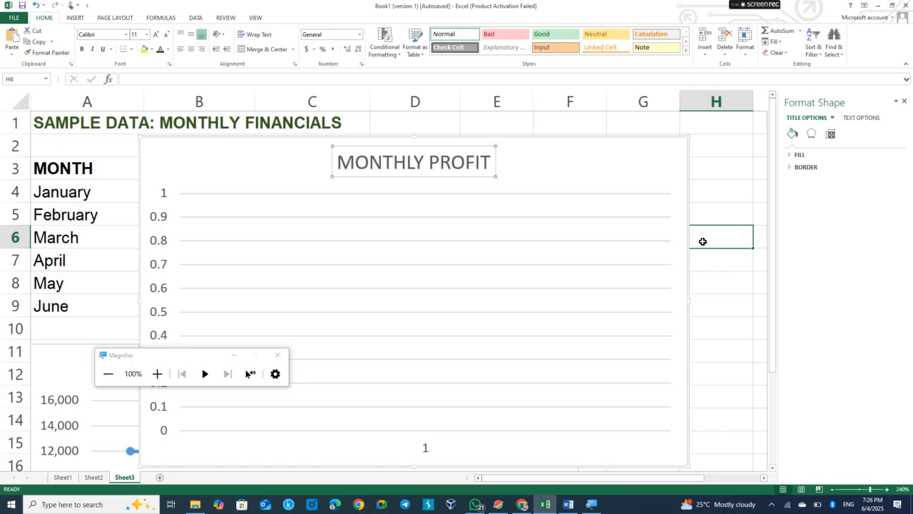
Delete the empty MONTHLY PROFIT column chart.
{"action": "left_click", "coordinate": [671, 187]}
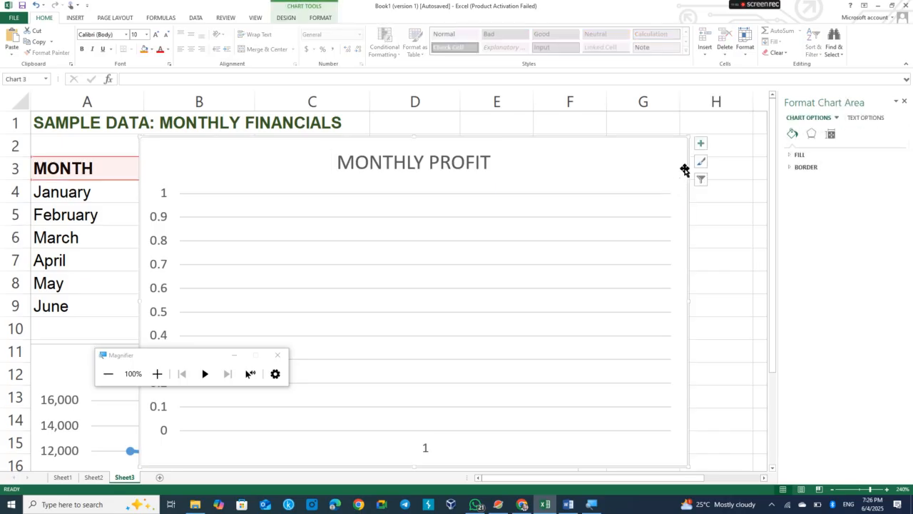
{"action": "key", "text": "Delete"}
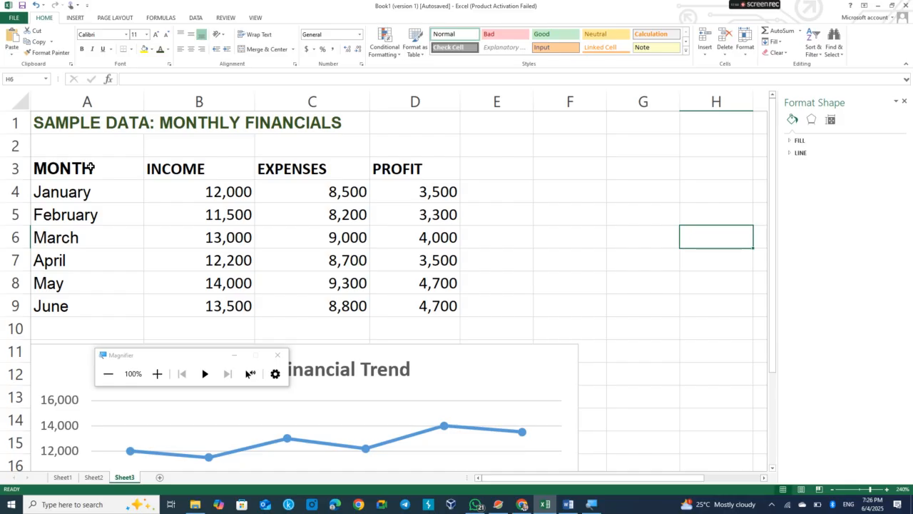
Try twice to insert a 2-D clustered column chart from the MONTH and PROFIT columns, A3:A9 and D3:D9.
{"action": "left_click_drag", "start_coordinate": [89, 167], "coordinate": [92, 303]}
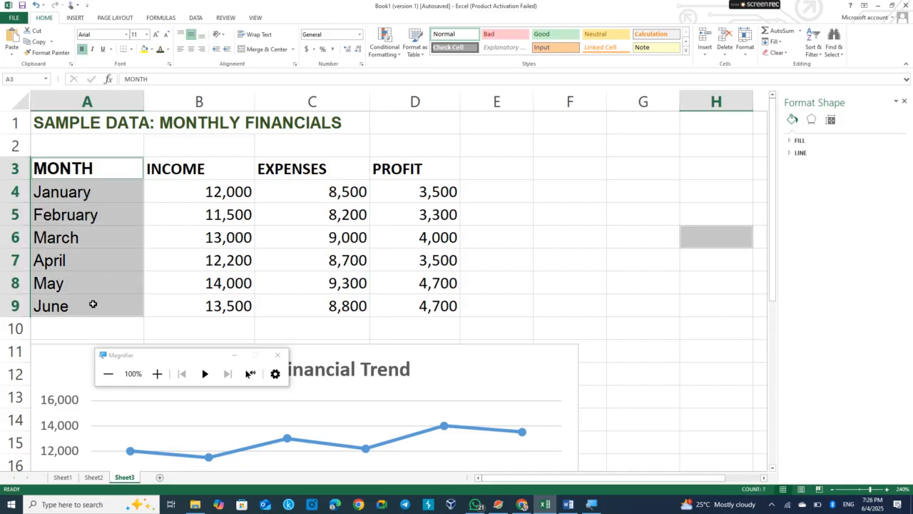
{"action": "left_click_drag", "start_coordinate": [416, 166], "coordinate": [420, 316]}
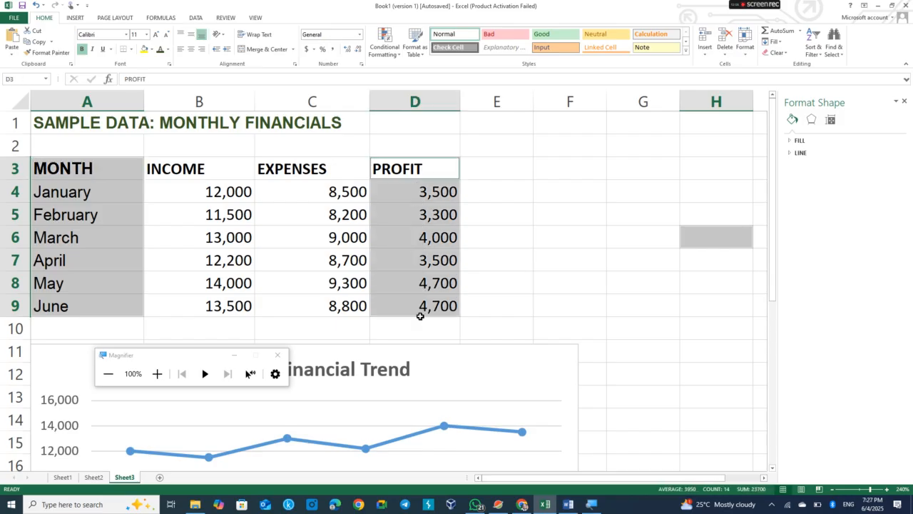
{"action": "left_click", "coordinate": [157, 373]}
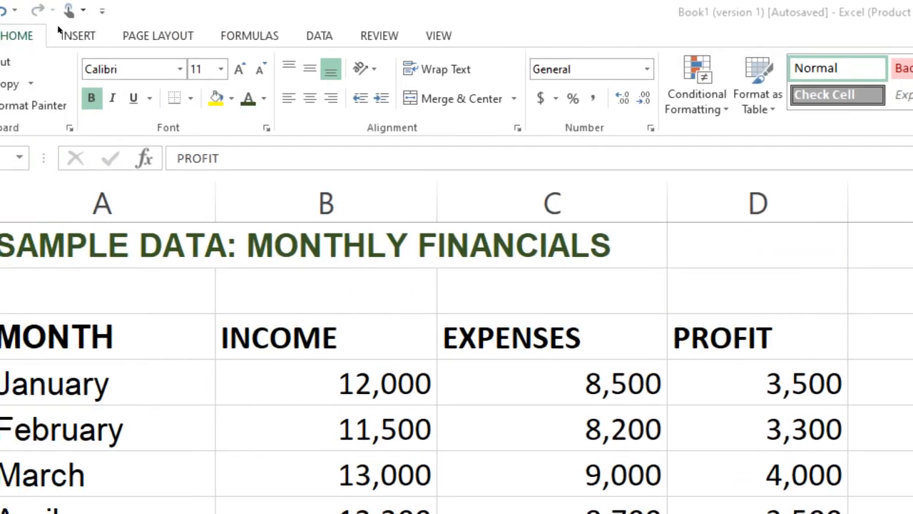
{"action": "left_click", "coordinate": [75, 28]}
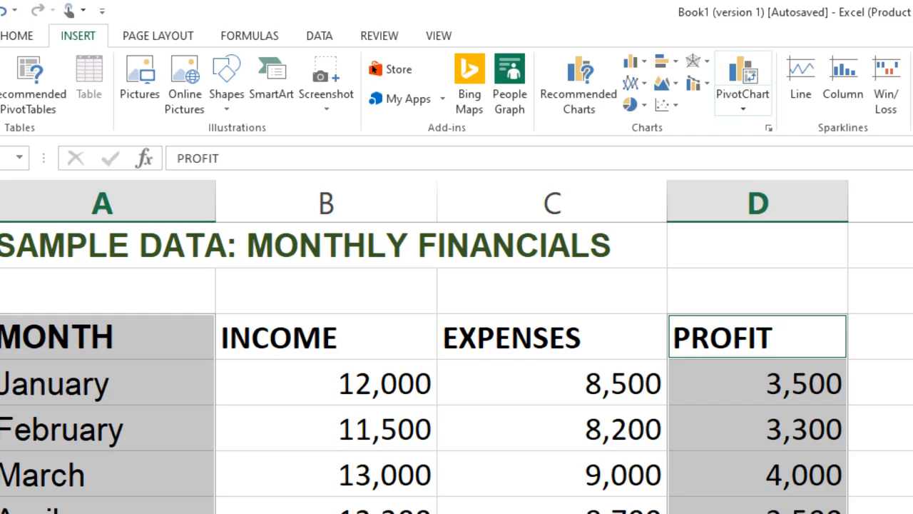
{"action": "left_click", "coordinate": [634, 62]}
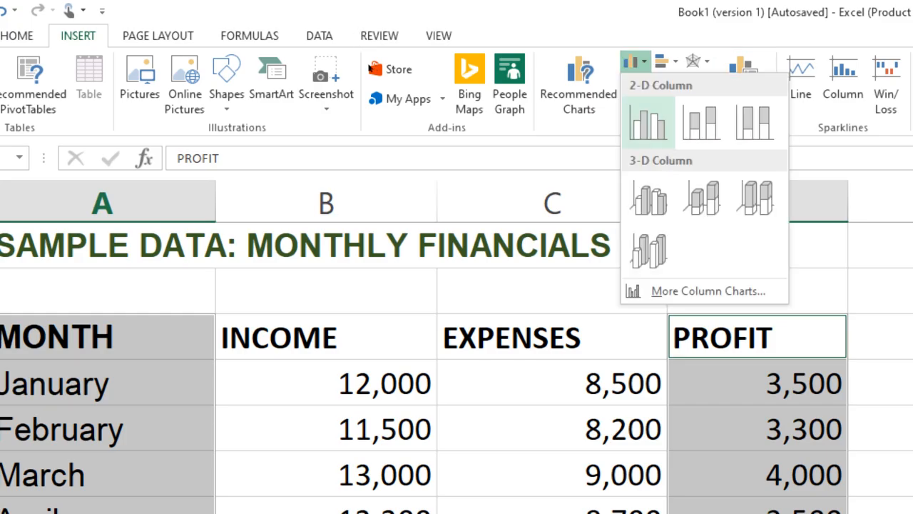
{"action": "left_click", "coordinate": [648, 122]}
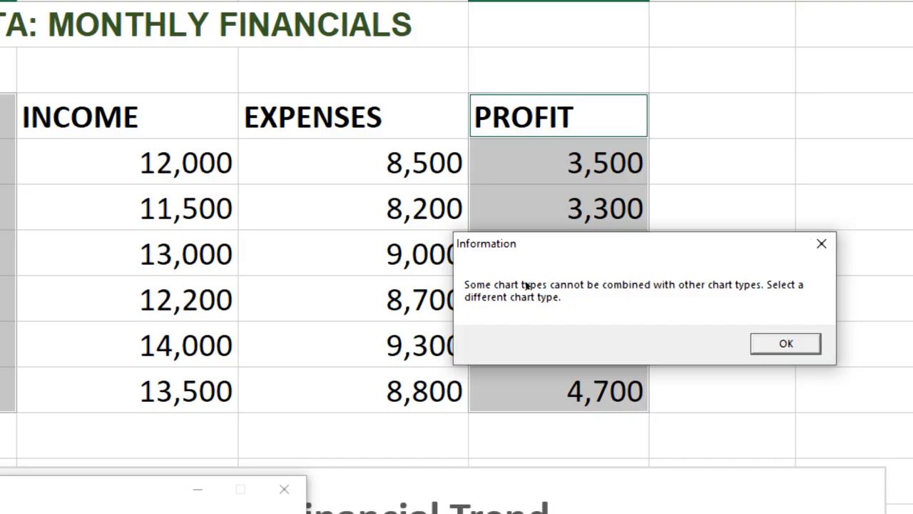
{"action": "key", "text": "Return"}
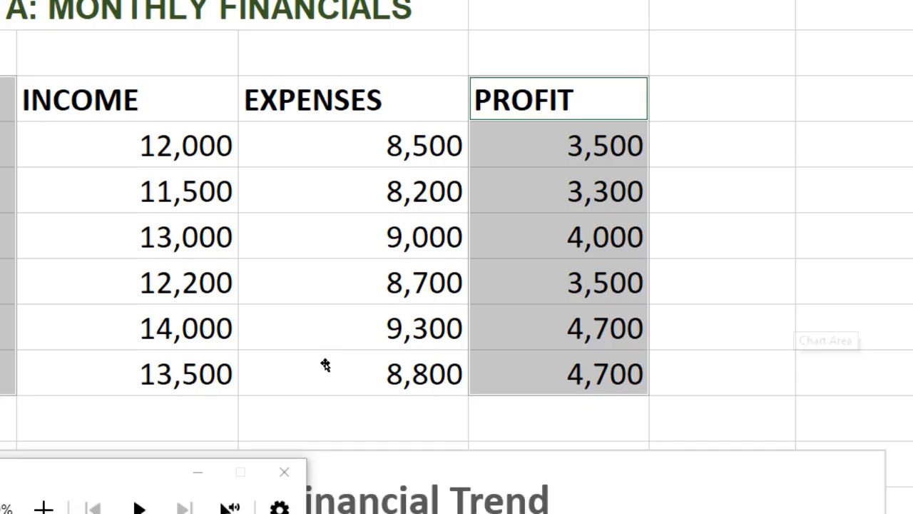
{"action": "left_click", "coordinate": [356, 373]}
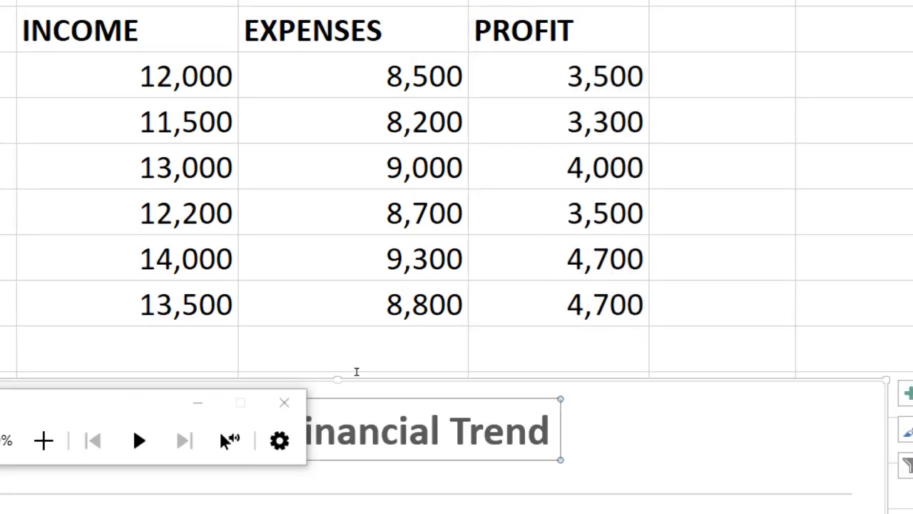
{"action": "left_click", "coordinate": [454, 348]}
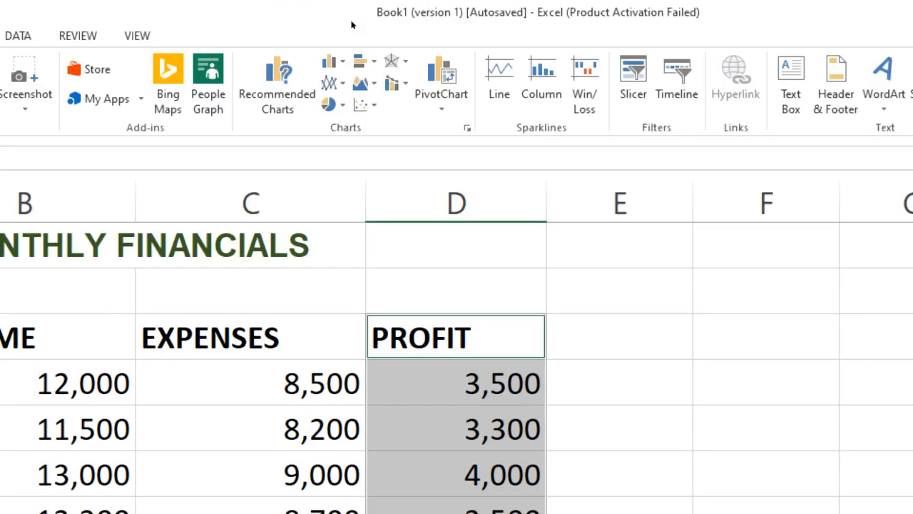
{"action": "left_click", "coordinate": [337, 62]}
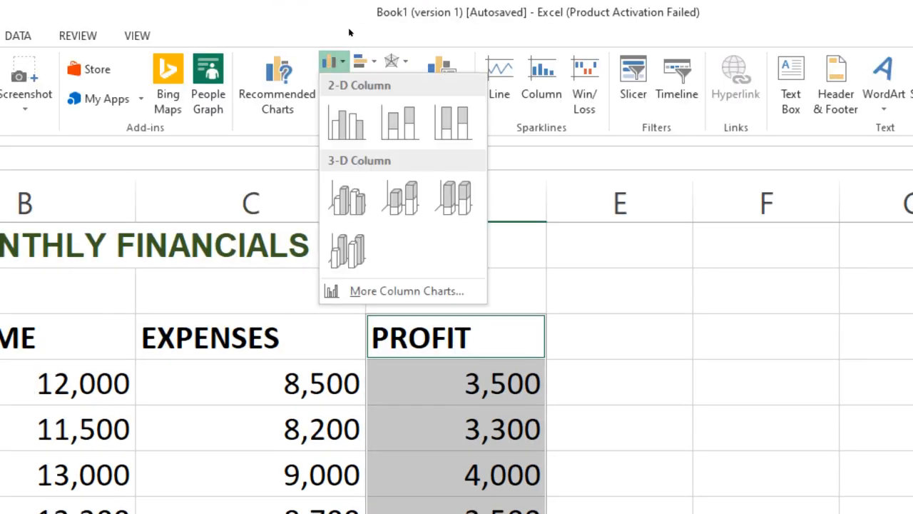
{"action": "left_click", "coordinate": [347, 122]}
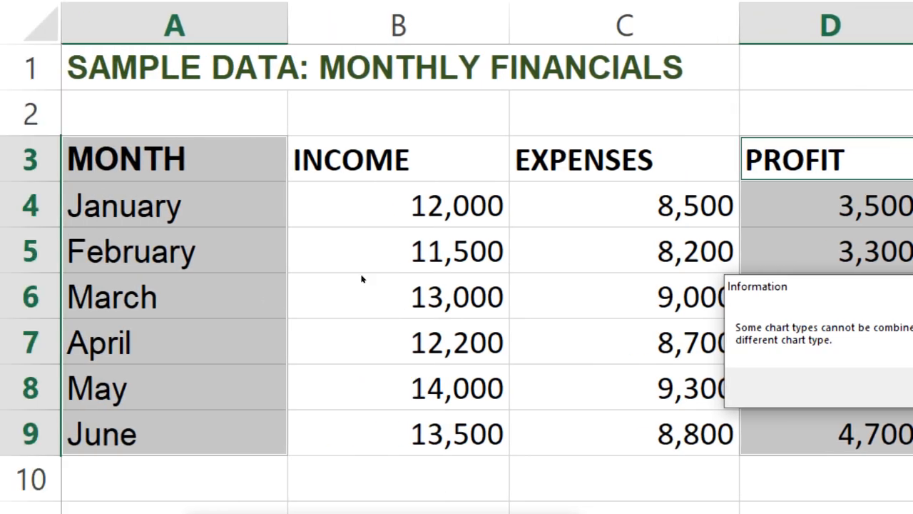
{"action": "key", "text": "Return"}
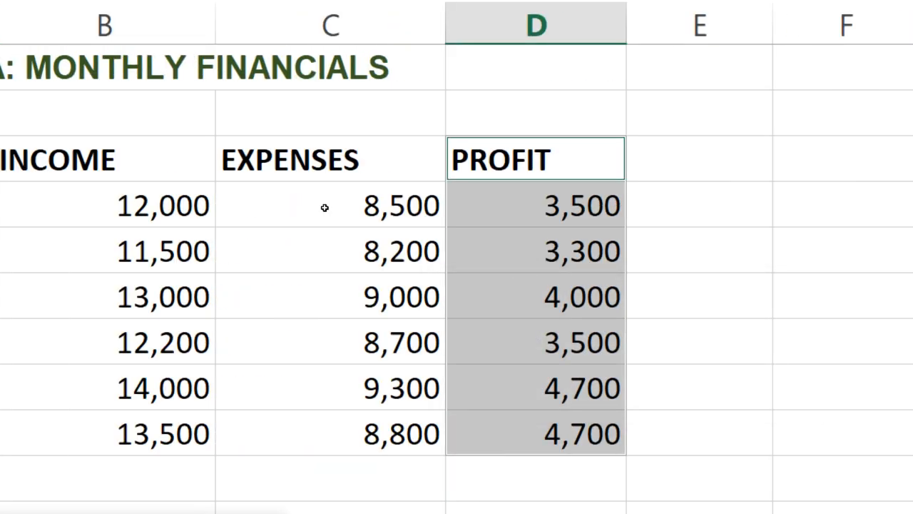
Select the whole Monthly Financials table A3:D9 and copy it.
{"action": "left_click", "coordinate": [268, 198]}
{"action": "left_click", "coordinate": [72, 158]}
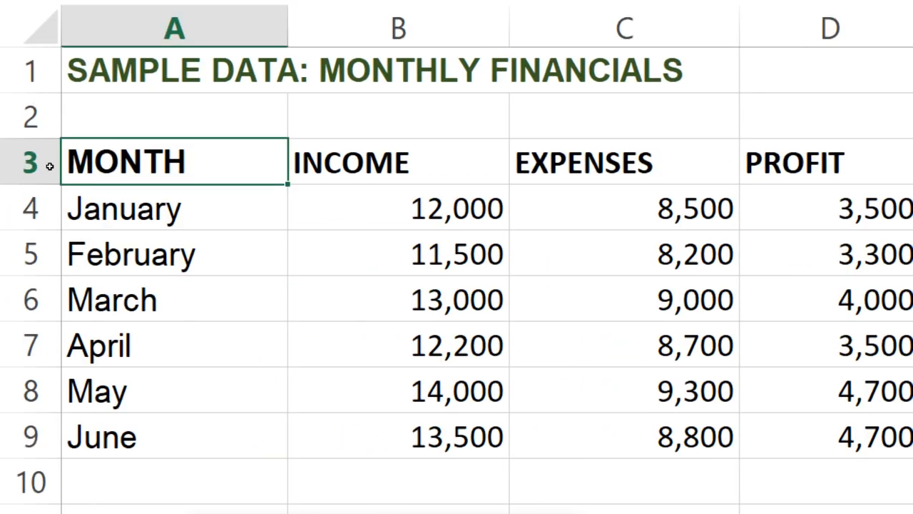
{"action": "key", "text": "ctrl+a"}
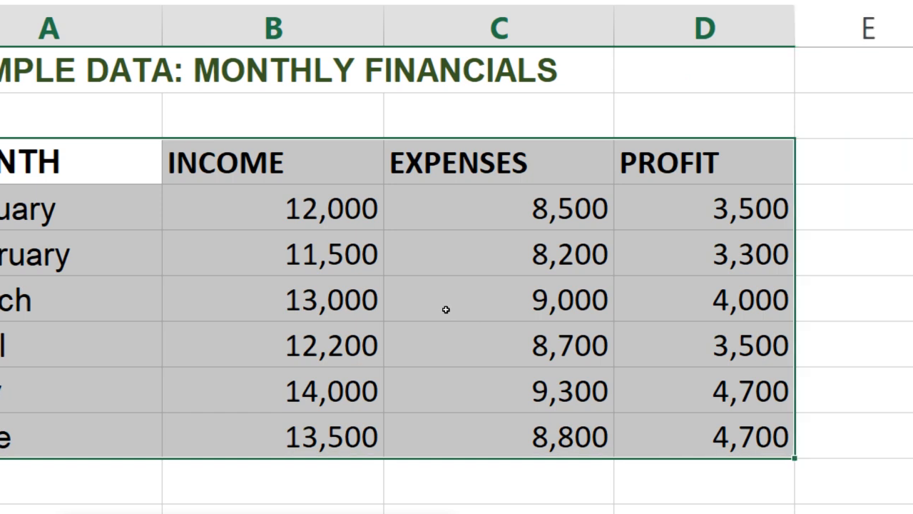
{"action": "key", "text": "ctrl+c"}
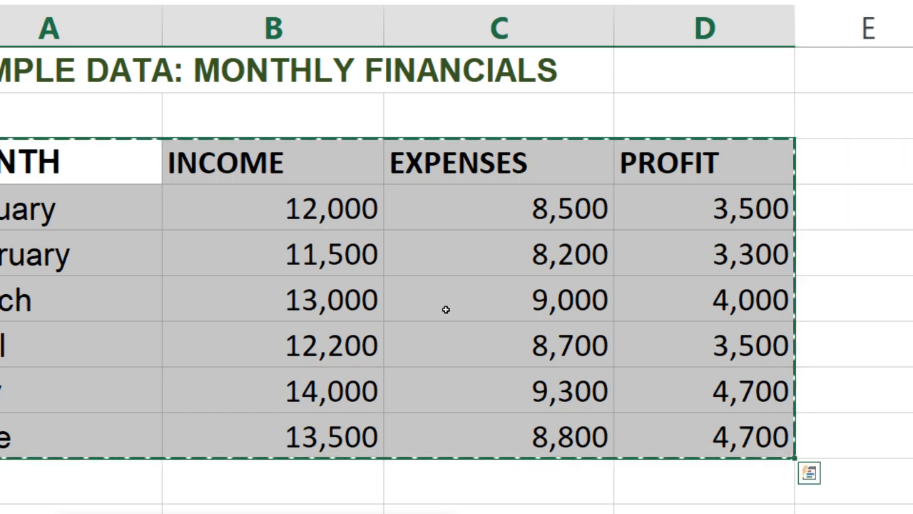
Add a new sheet and paste the copied table at cell A1.
{"action": "left_click", "coordinate": [90, 439]}
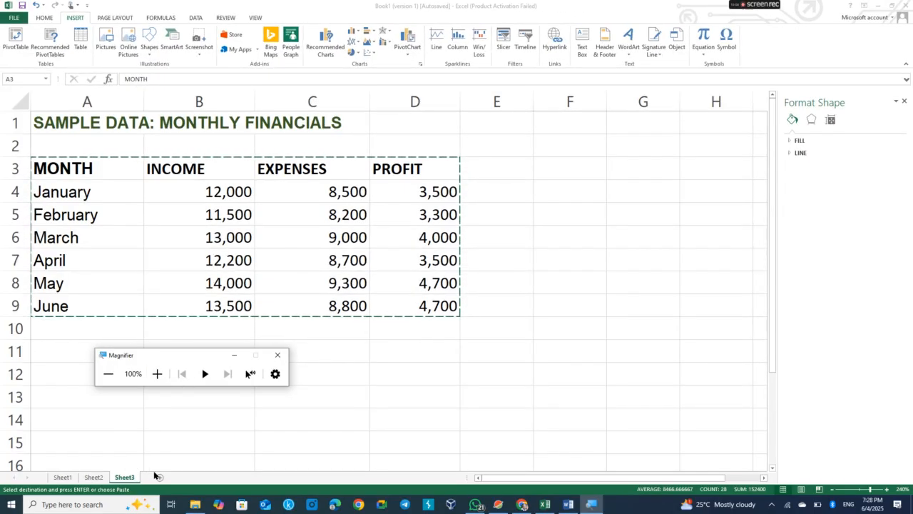
{"action": "left_click", "coordinate": [159, 479]}
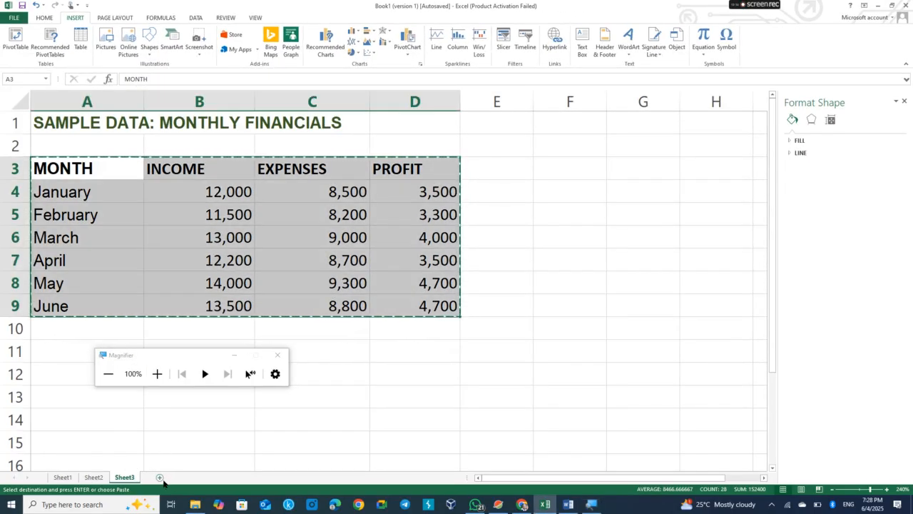
{"action": "left_click", "coordinate": [160, 477]}
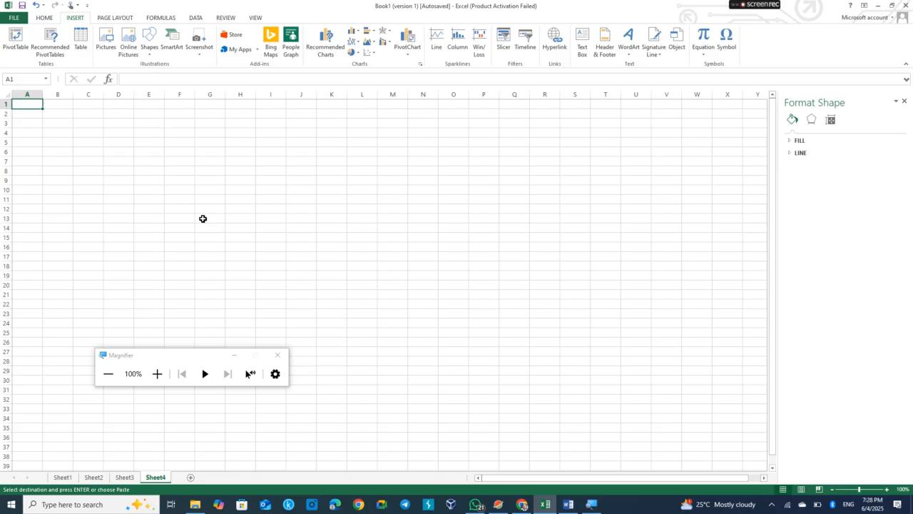
{"action": "left_click", "coordinate": [44, 18]}
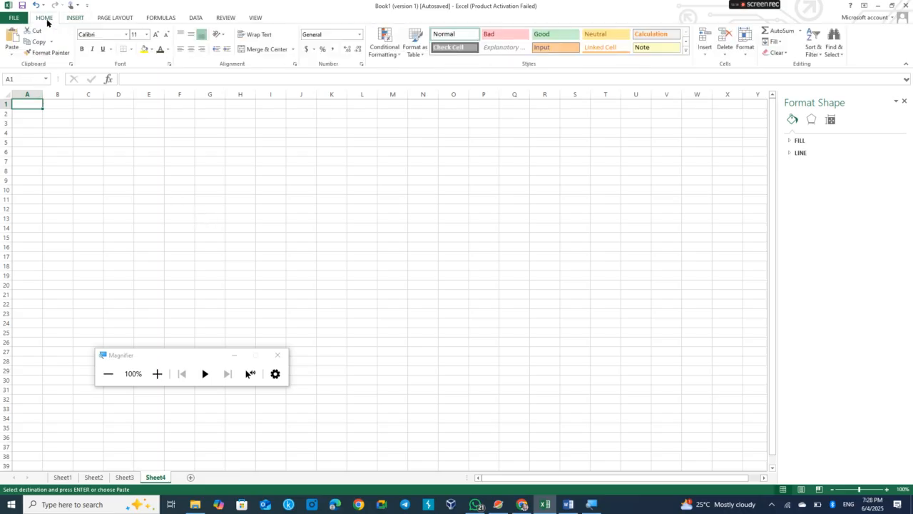
{"action": "left_click", "coordinate": [21, 56]}
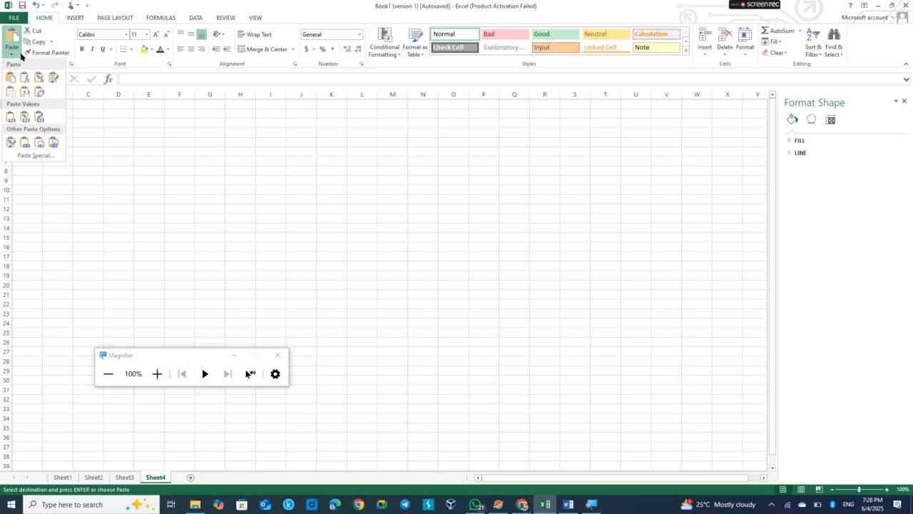
{"action": "left_click", "coordinate": [23, 97]}
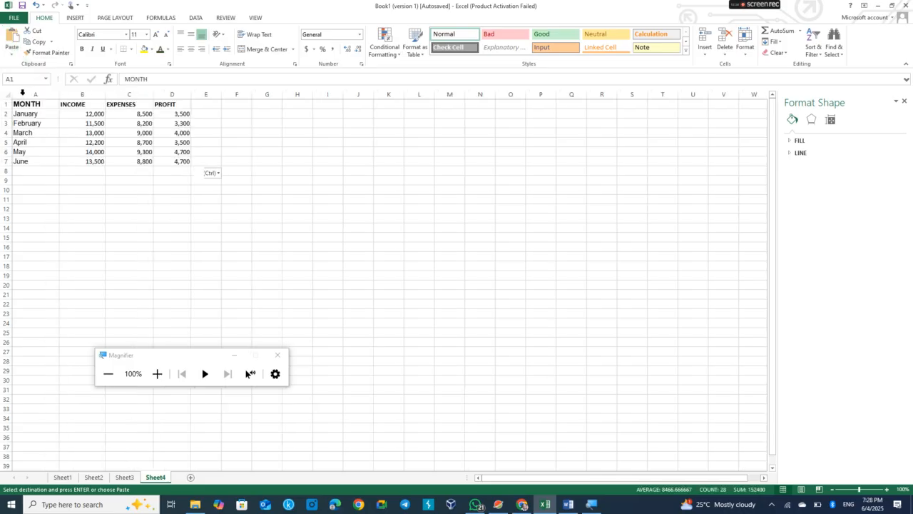
{"action": "left_click", "coordinate": [16, 56]}
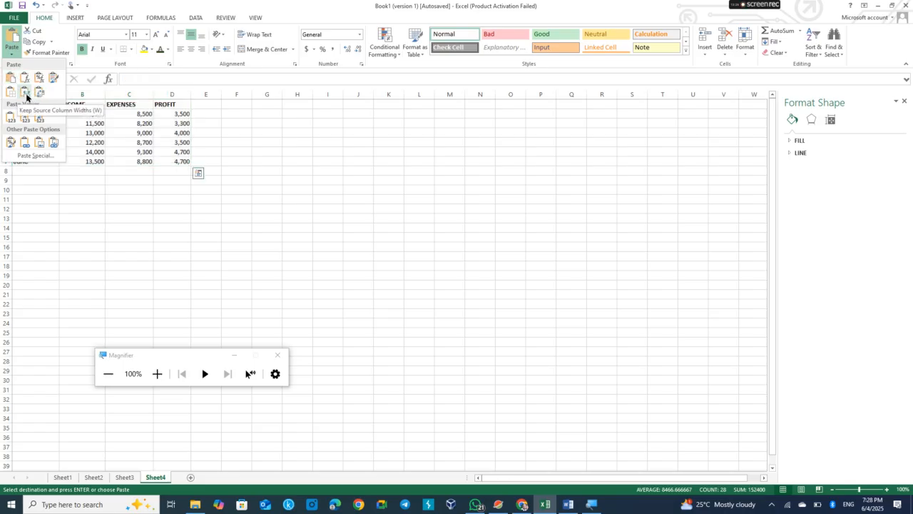
{"action": "left_click", "coordinate": [259, 240]}
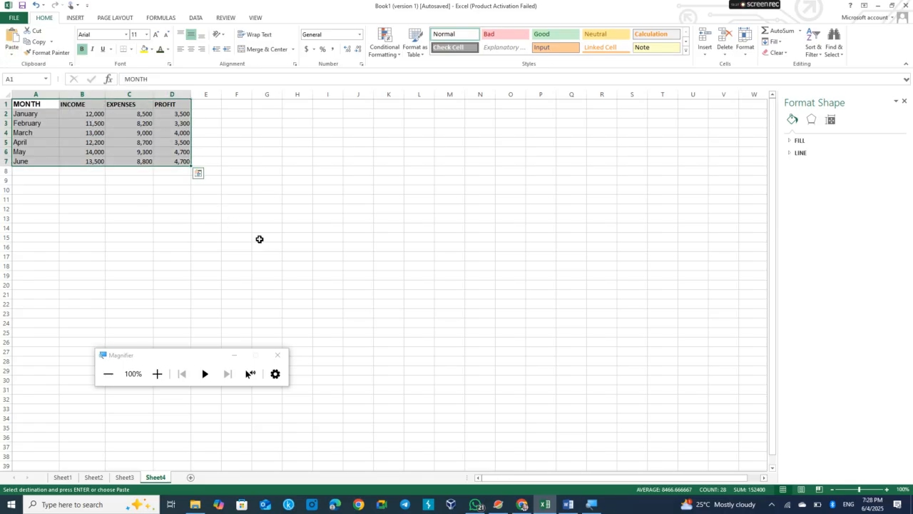
{"action": "left_click", "coordinate": [144, 213]}
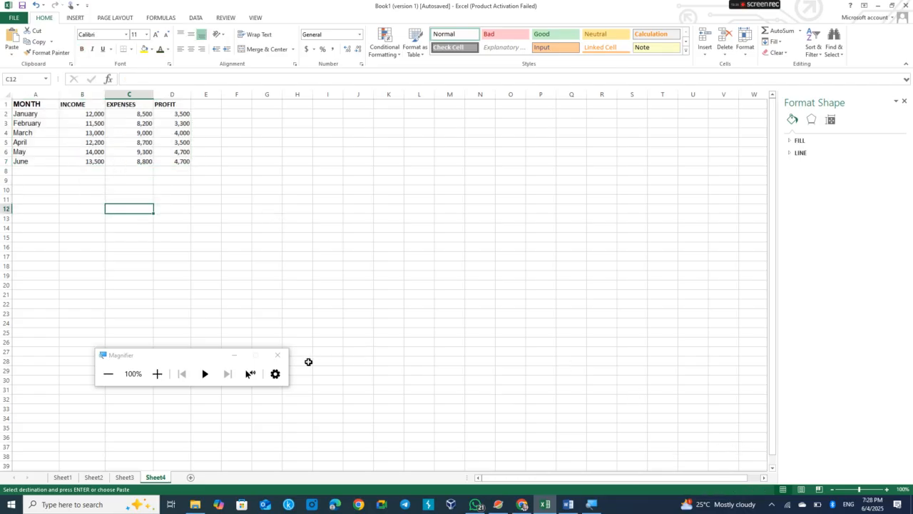
{"action": "left_click", "coordinate": [238, 355]}
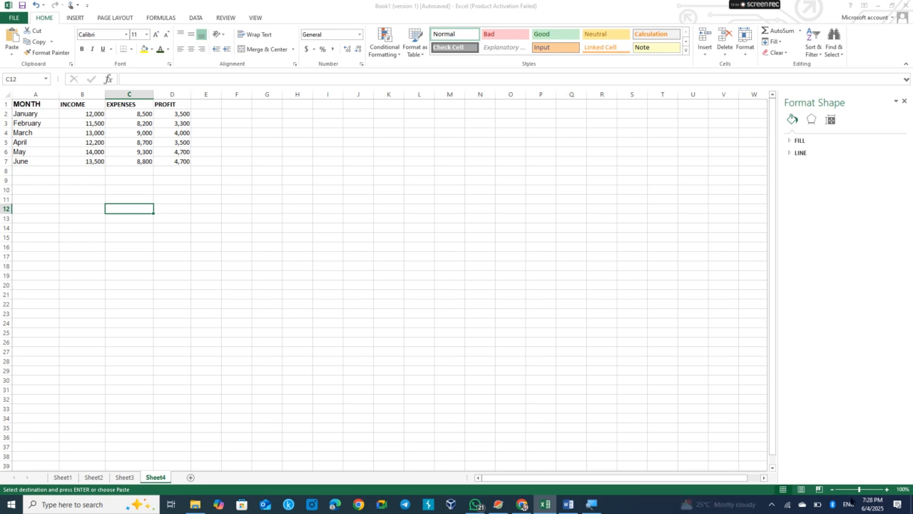
Select the MONTH and PROFIT columns A1:A7 and D1:D7 and insert a 2-D clustered column chart.
{"action": "left_click", "coordinate": [887, 490]}
{"action": "left_click", "coordinate": [887, 489]}
{"action": "left_click", "coordinate": [887, 489]}
{"action": "left_click", "coordinate": [887, 489]}
{"action": "left_click", "coordinate": [887, 489]}
{"action": "left_click", "coordinate": [886, 489]}
{"action": "left_click", "coordinate": [887, 490]}
{"action": "left_click", "coordinate": [887, 489]}
{"action": "left_click", "coordinate": [887, 490]}
{"action": "left_click", "coordinate": [887, 489]}
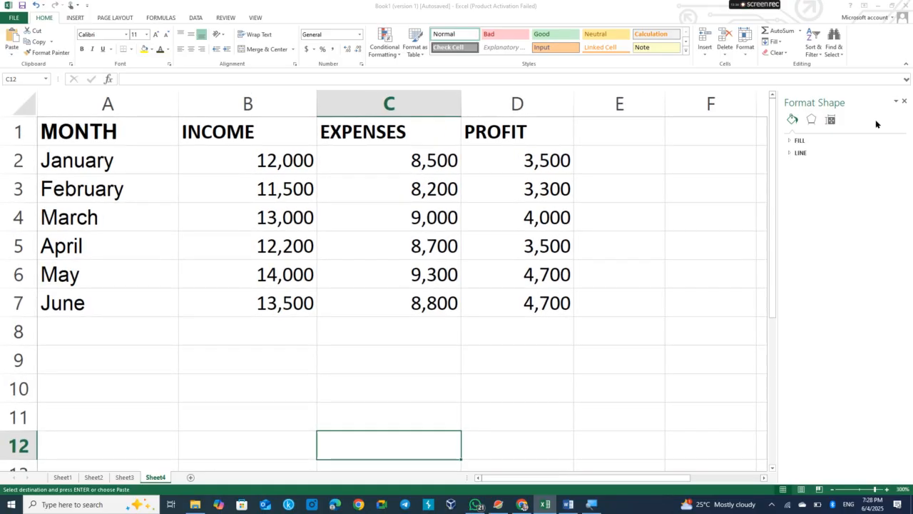
{"action": "left_click", "coordinate": [904, 101]}
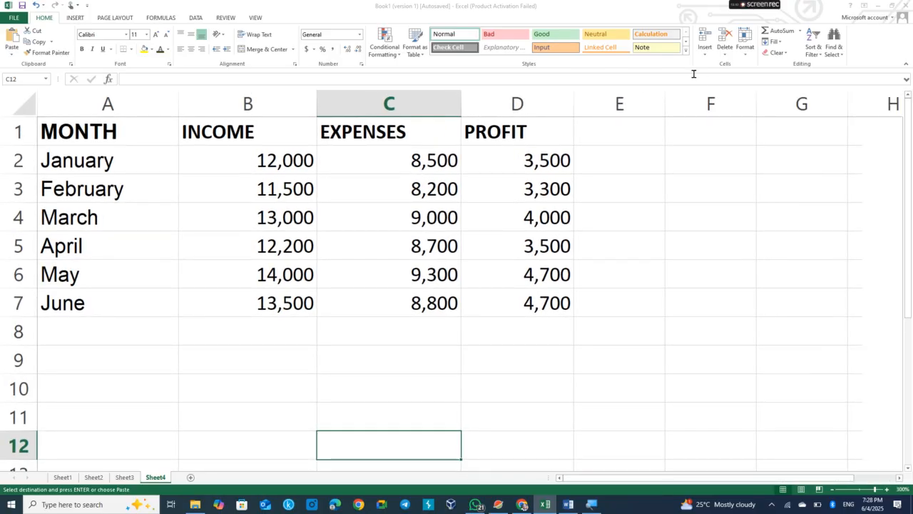
{"action": "left_click_drag", "start_coordinate": [132, 133], "coordinate": [135, 296]}
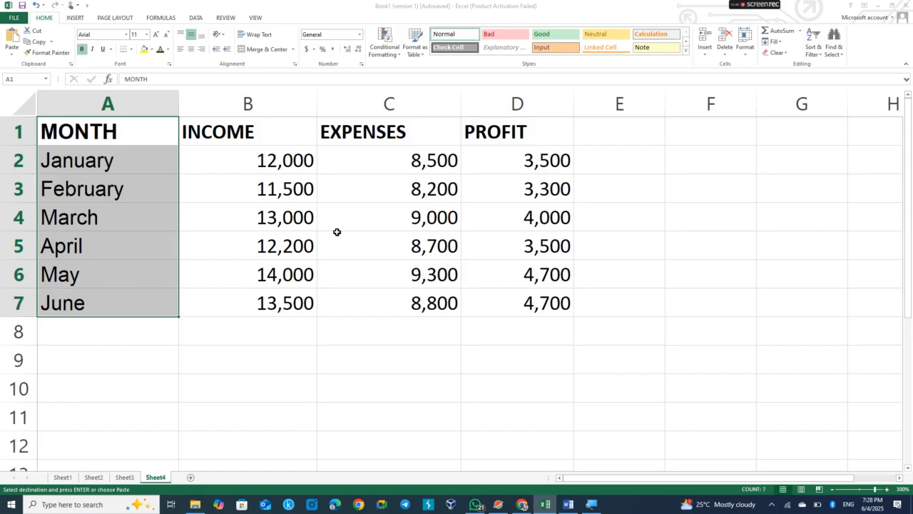
{"action": "left_click_drag", "start_coordinate": [524, 133], "coordinate": [514, 296]}
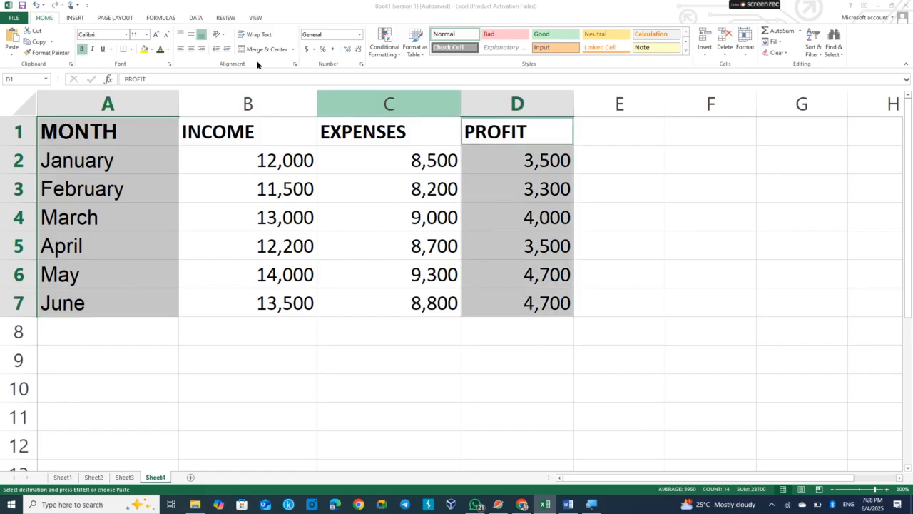
{"action": "left_click", "coordinate": [83, 21]}
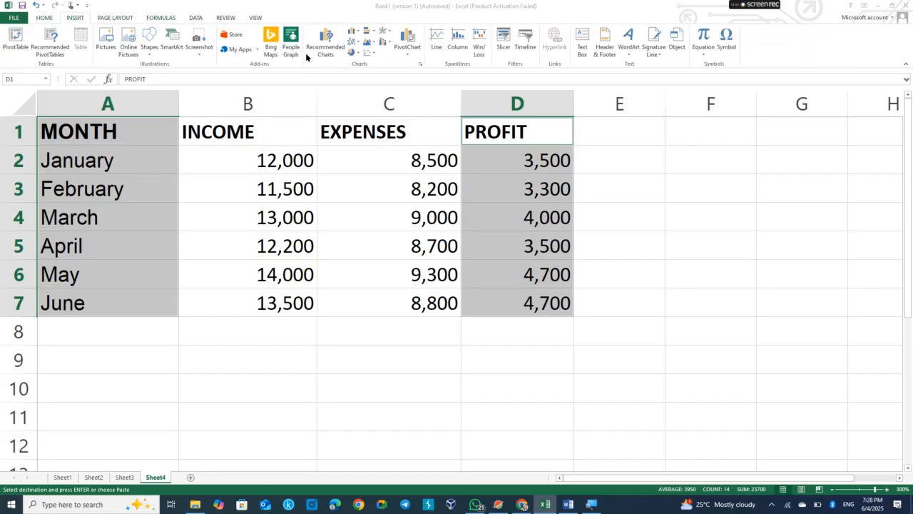
{"action": "left_click", "coordinate": [352, 34]}
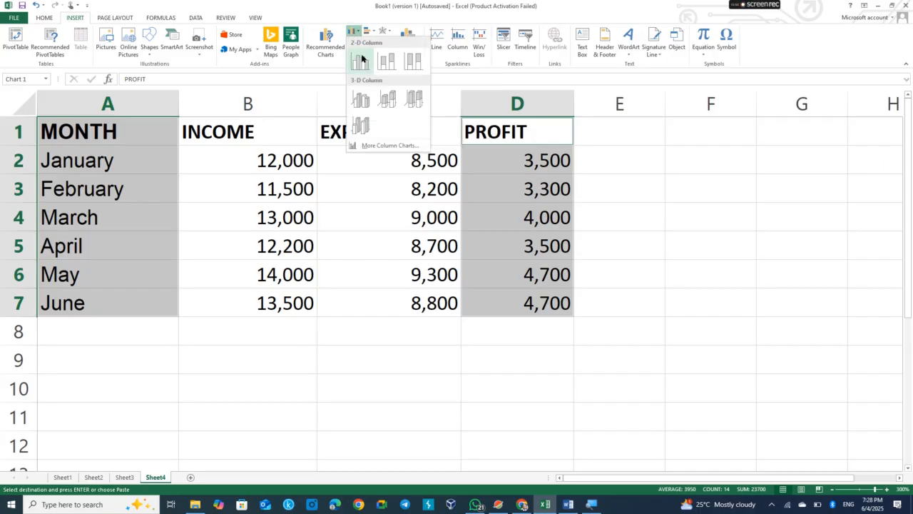
{"action": "left_click", "coordinate": [360, 61]}
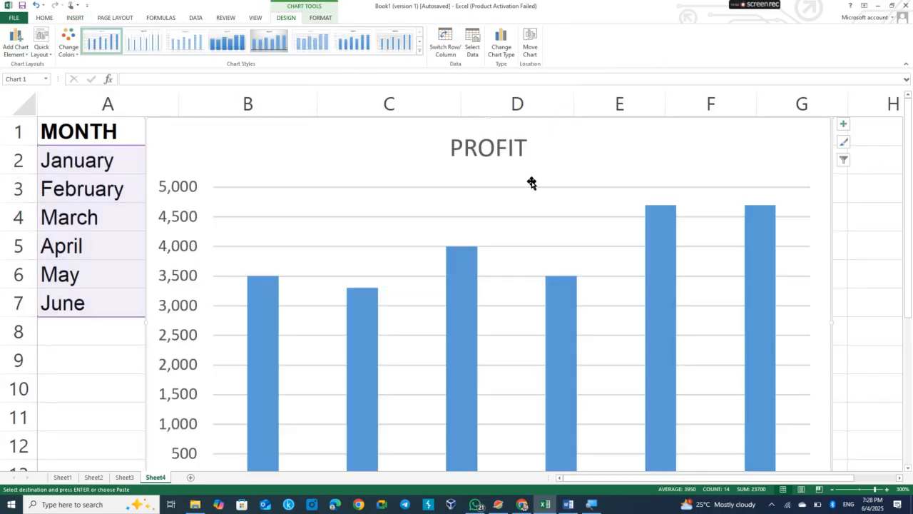
Change the column chart's title to MONTHLY PROFIT and close the title formatting options.
{"action": "double_click", "coordinate": [477, 152]}
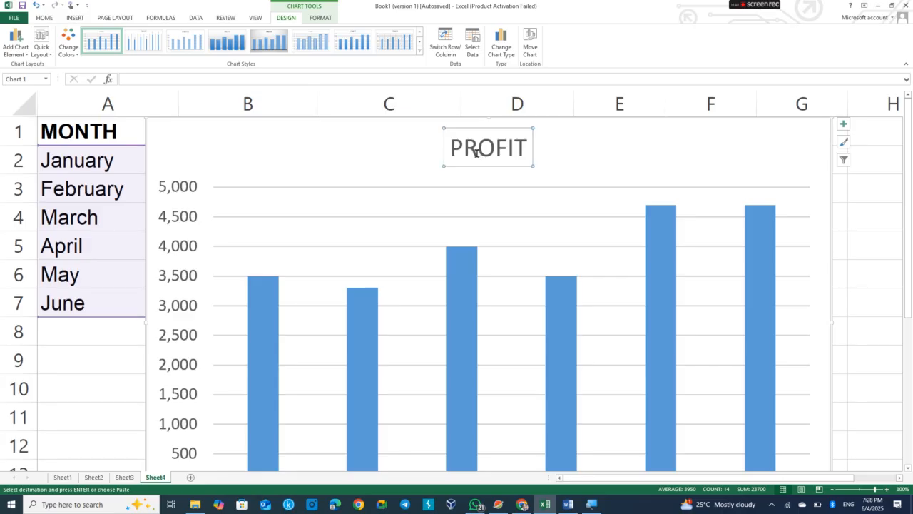
{"action": "type", "text": "MOON"}
{"action": "key", "text": "BackSpace"}
{"action": "key", "text": "BackSpace"}
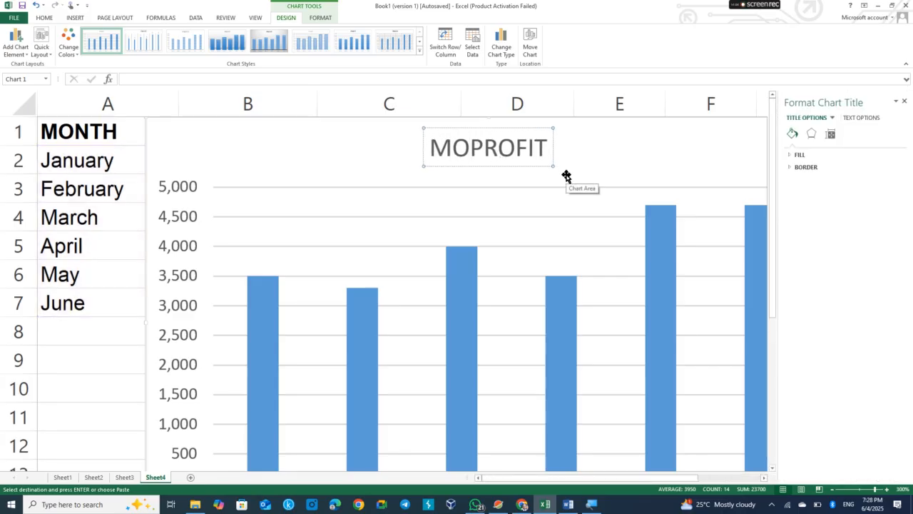
{"action": "type", "text": "NTHLY"}
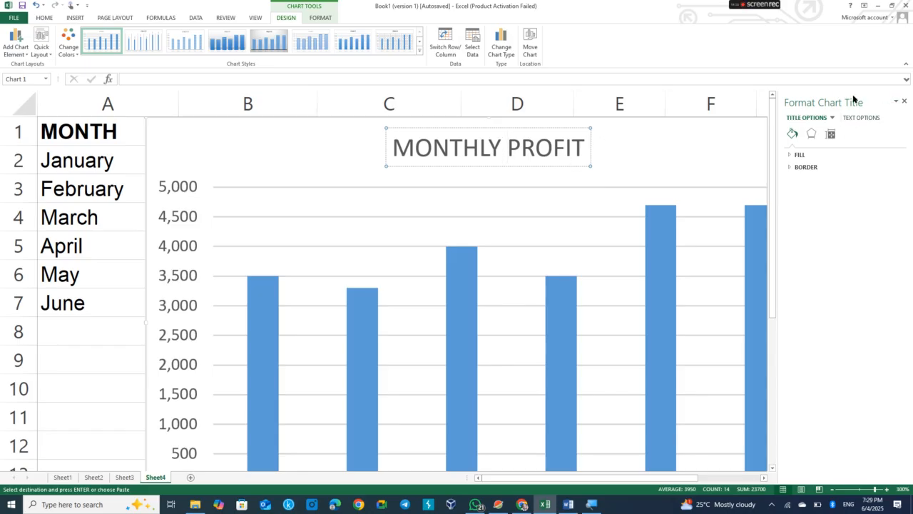
{"action": "left_click", "coordinate": [904, 101]}
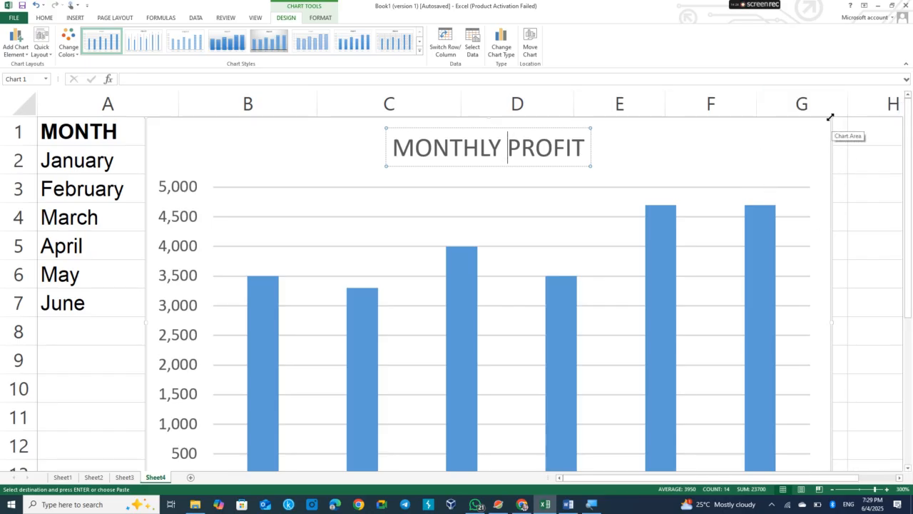
Shrink the column chart by resizing it from its top-right corner so the whole chart fits on screen.
{"action": "left_click_drag", "start_coordinate": [829, 116], "coordinate": [770, 163]}
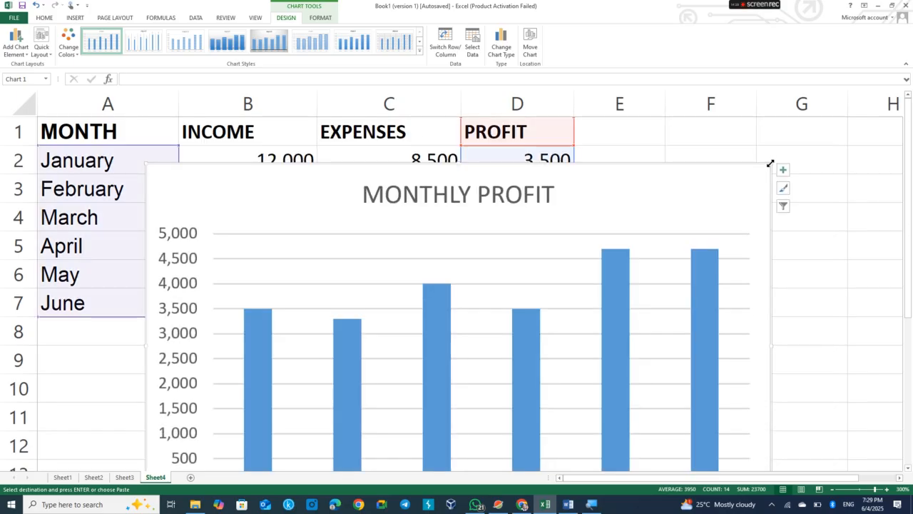
{"action": "left_click", "coordinate": [704, 234]}
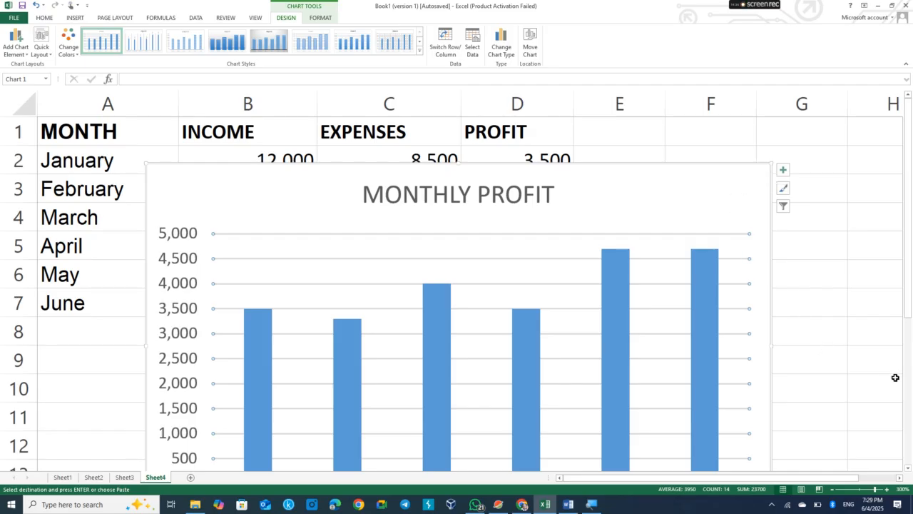
{"action": "left_click_drag", "start_coordinate": [910, 293], "coordinate": [911, 308]}
{"action": "left_click_drag", "start_coordinate": [772, 135], "coordinate": [687, 159]}
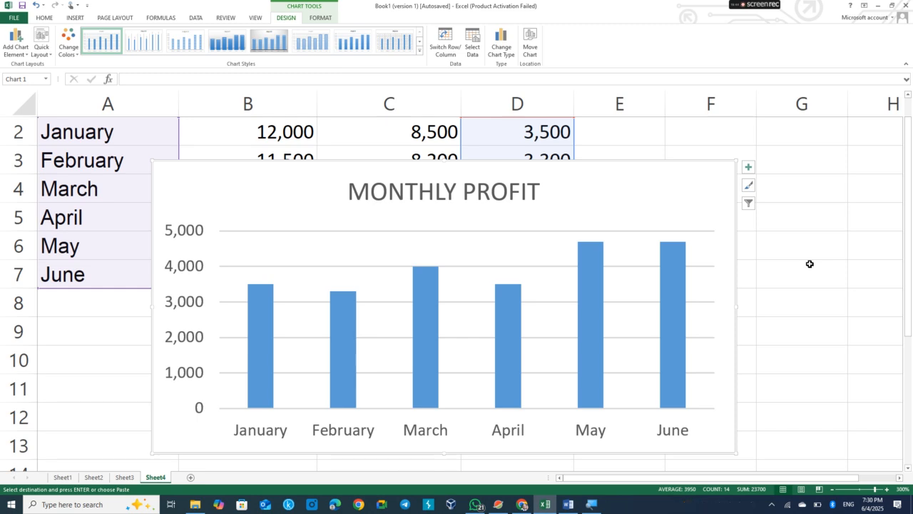
{"action": "mouse_move", "coordinate": [750, 7]}
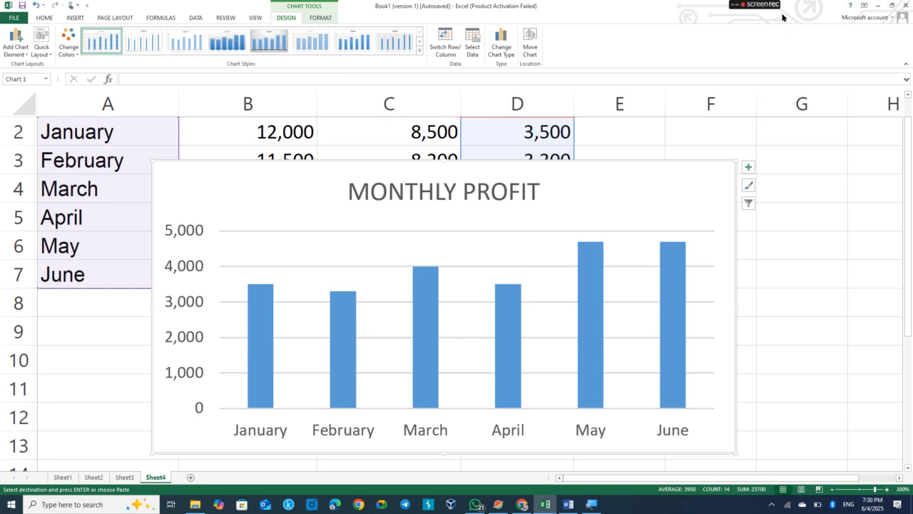